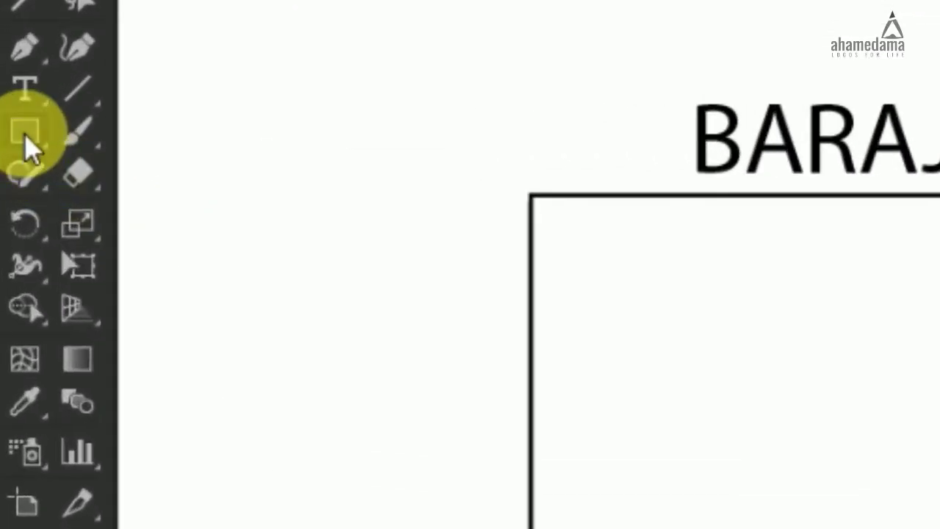
Step: Draw a black-filled circle about 132 px wide with the Ellipse tool in the upper middle of the rectangular frame
left_click(28, 144)
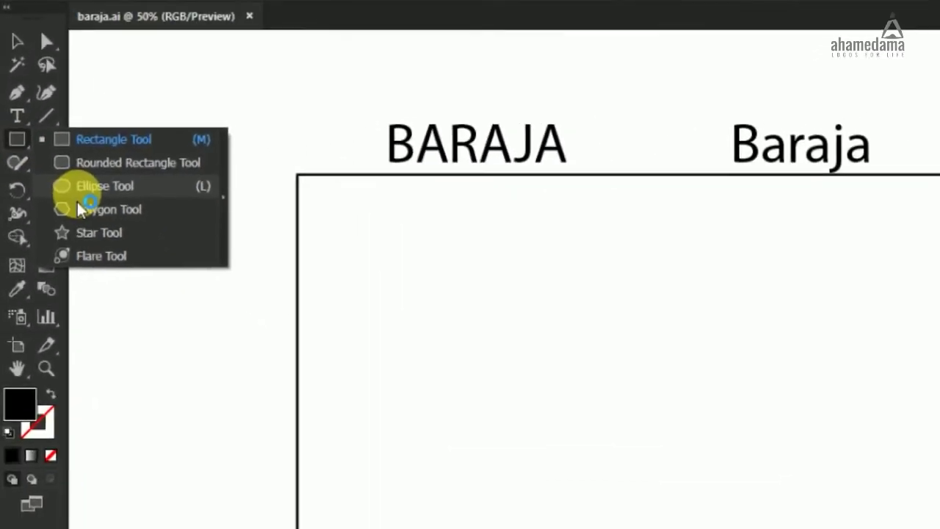
left_click_drag(78, 204, 83, 188)
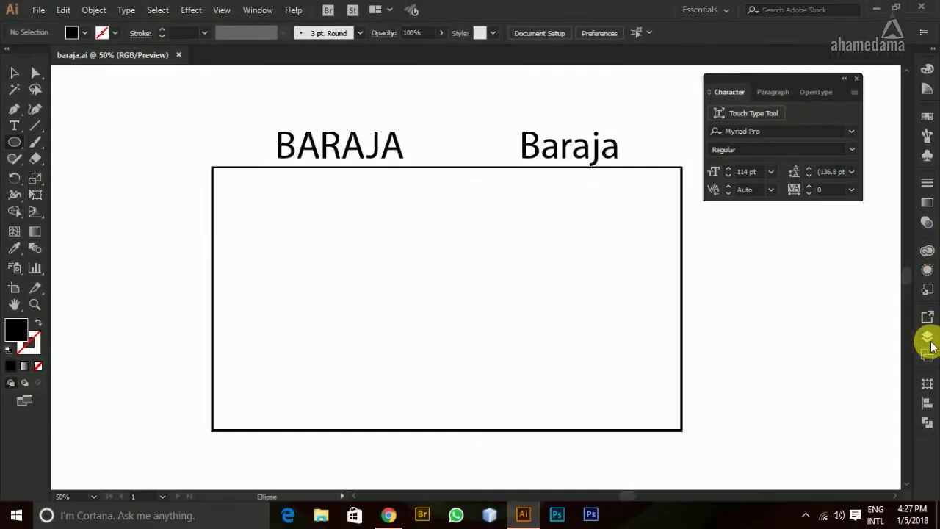
left_click(927, 340)
left_click(365, 223)
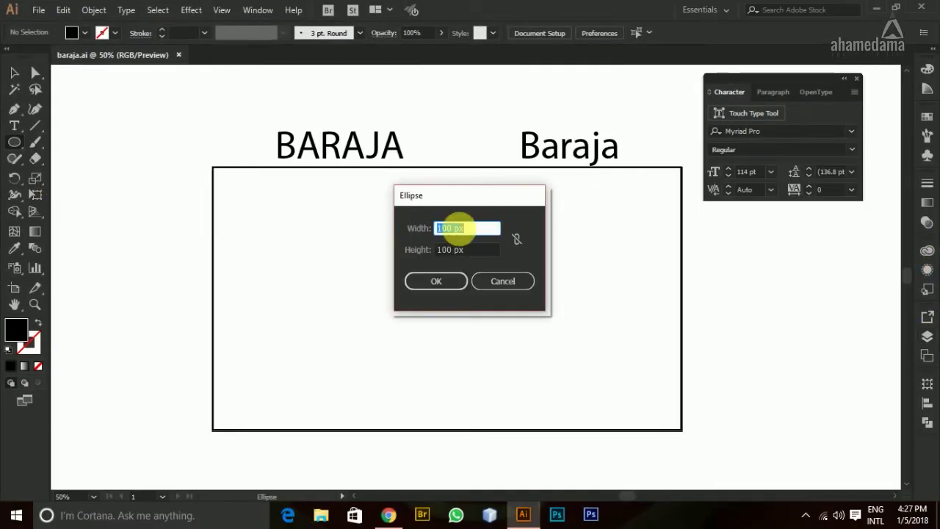
left_click(498, 281)
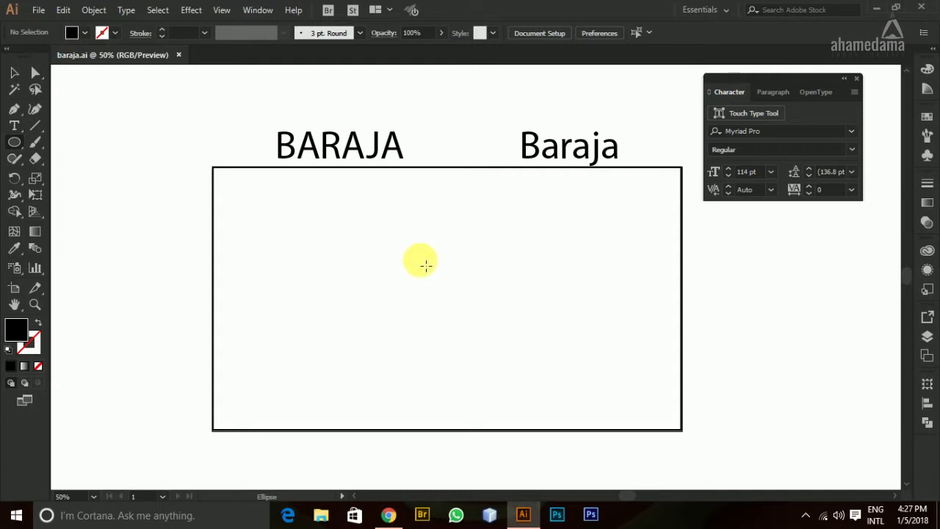
mouse_move(425, 258)
left_mouse_down()
mouse_move(450, 287)
mouse_move(444, 276)
left_mouse_up()
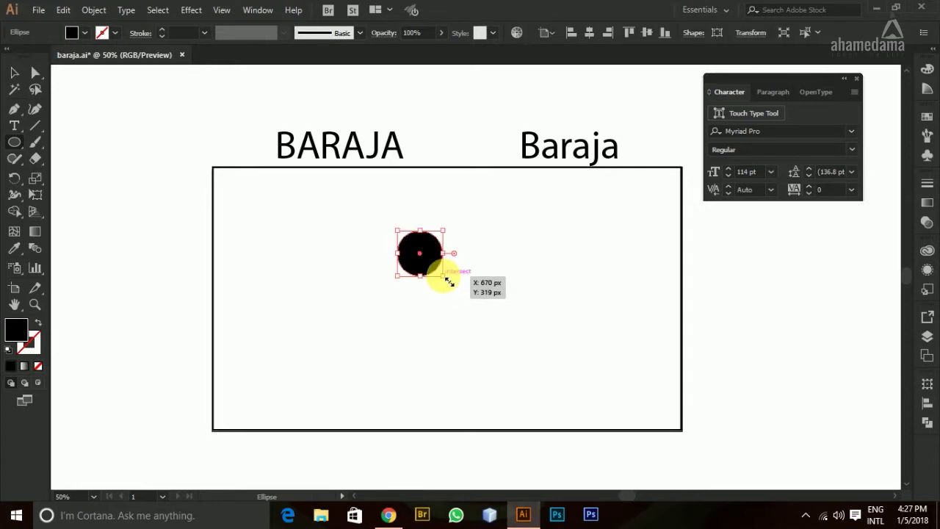
scroll(497, 272, "up", 1)
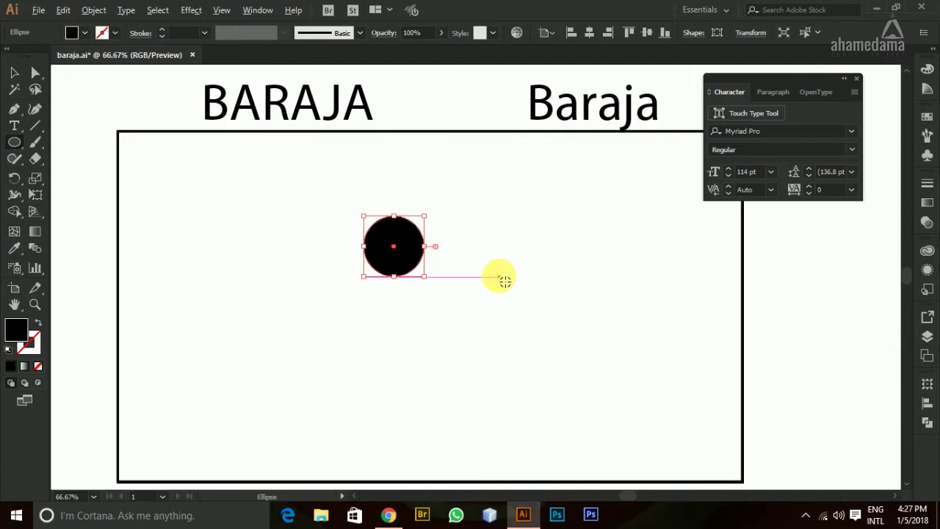
Step: Swap the circle's fill and stroke so it is an unfilled outline, and set its stroke weight to 5 pt
left_click(14, 72)
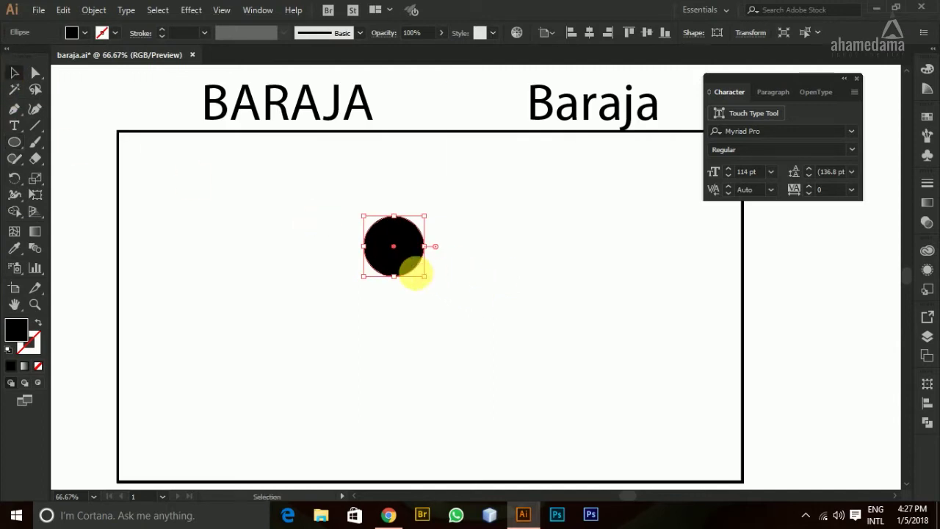
left_click(41, 323)
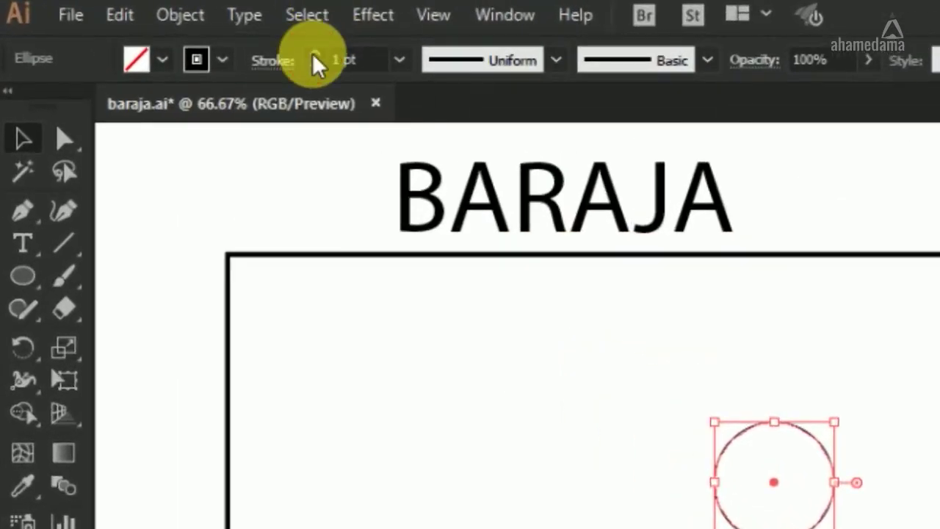
left_click(313, 54)
left_click(314, 54)
left_click(313, 54)
left_click(313, 54)
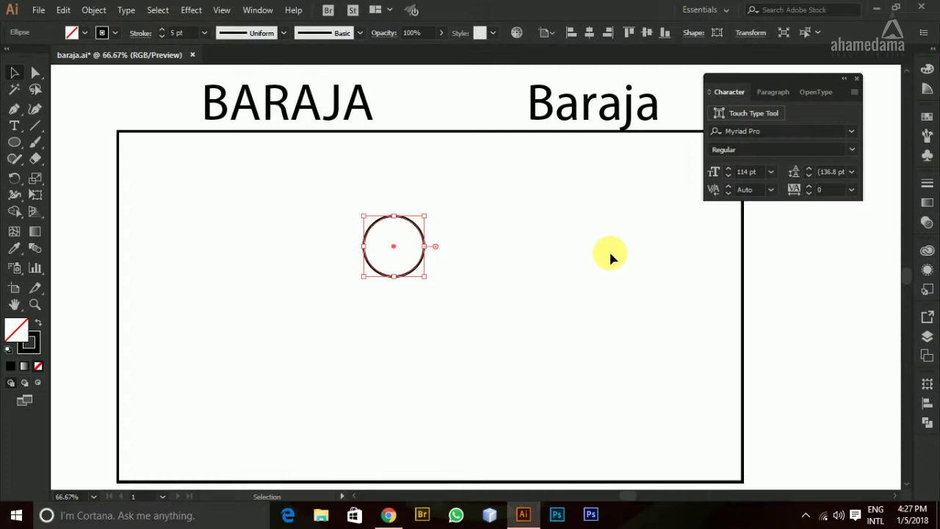
left_click(605, 247)
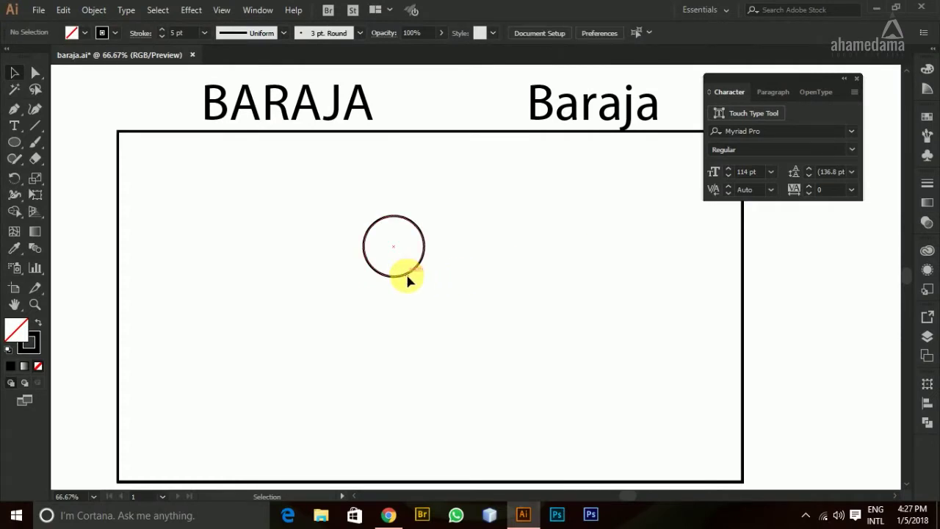
Step: Duplicate the circle straight down with a small gap and repeat the copy three times to form a column of five
left_click_drag(409, 279, 403, 348)
scroll(539, 281, "down", 2)
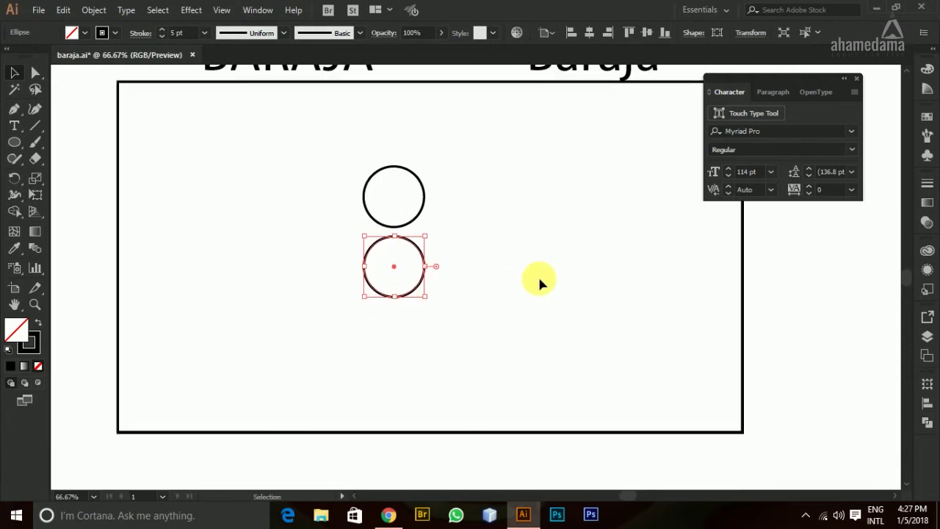
key("ctrl+d")
key("ctrl+d")
key("ctrl+d")
key("v")
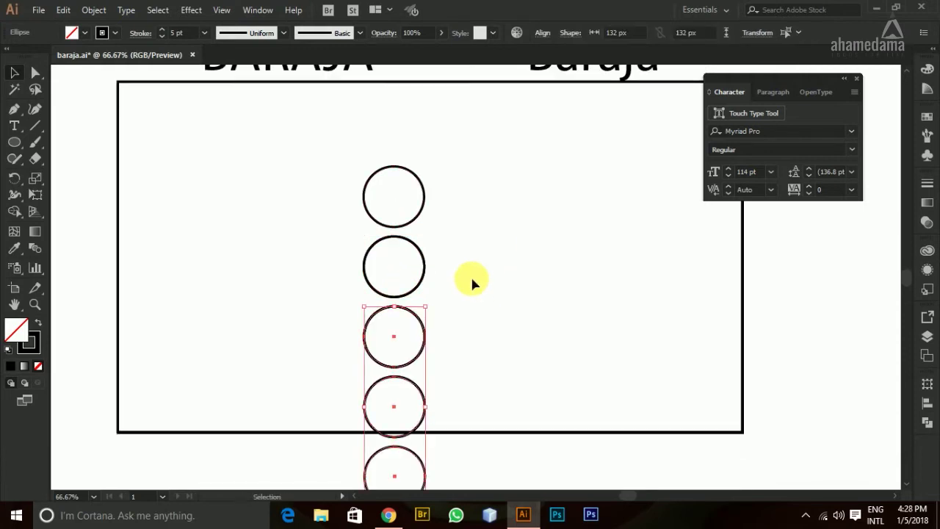
Step: Add the two upper circles to the selection so that the whole column of five is selected
left_click(421, 276, "shift")
left_click(426, 204, "shift")
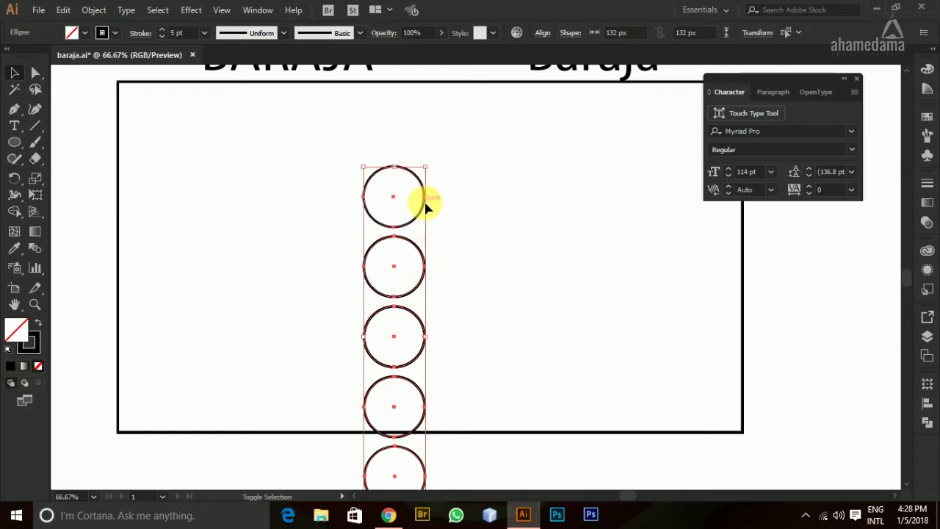
scroll(500, 254, "down", 2)
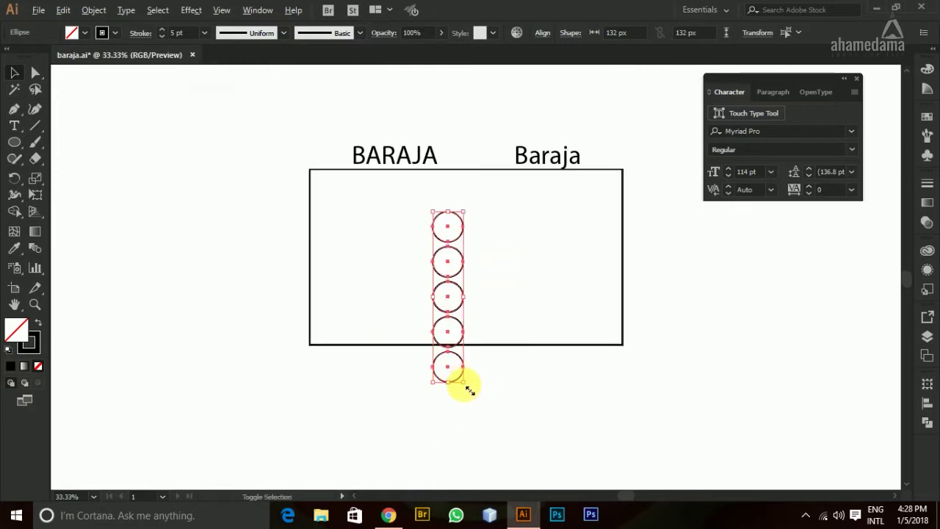
Step: Try to scale the column of circles down about its centre, then undo it
left_click_drag(463, 383, 450, 330)
scroll(454, 323, "up", 2)
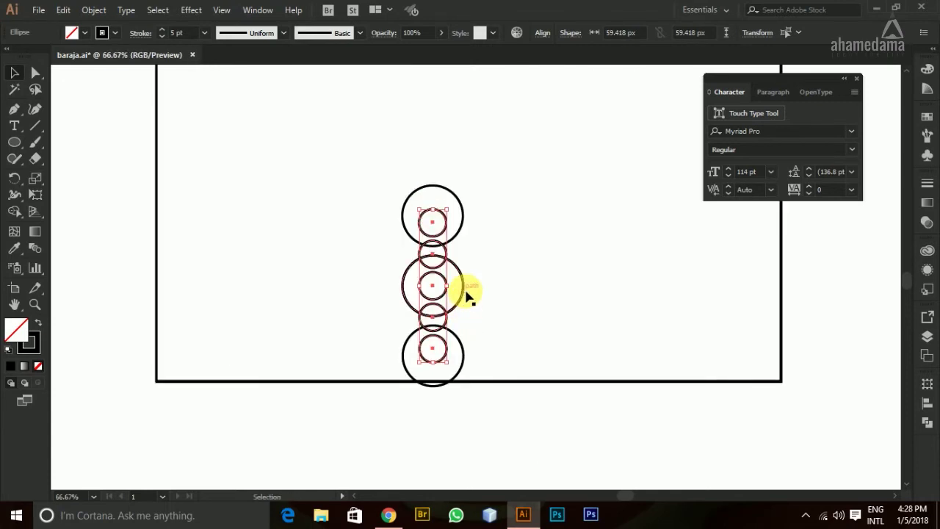
key("ctrl+z")
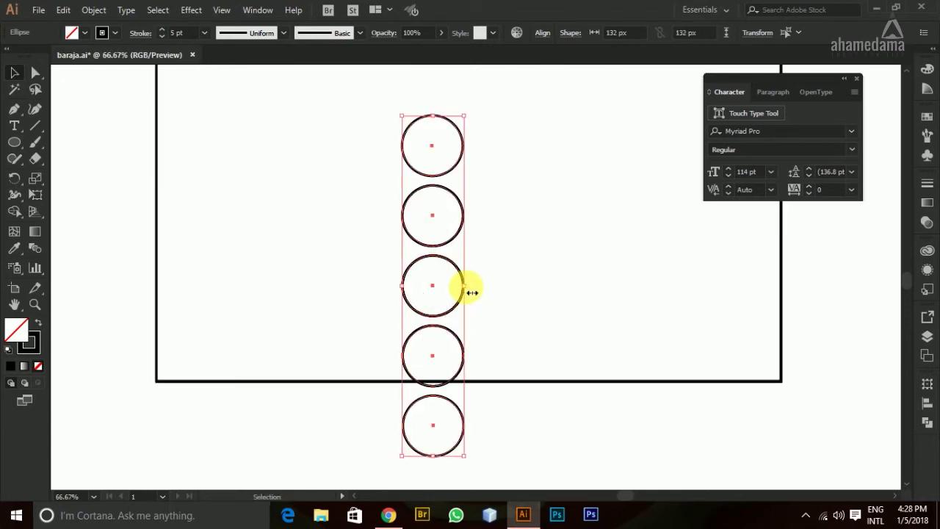
Step: Scale the column down proportionally until each circle is about 81 px wide, and move it to the middle of the frame
left_click_drag(621, 430, 610, 365)
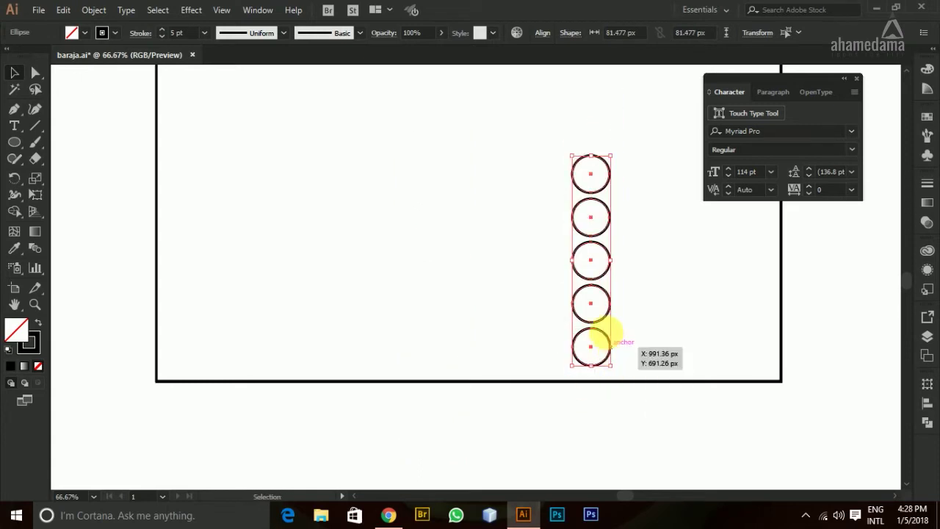
left_click_drag(598, 281, 446, 216)
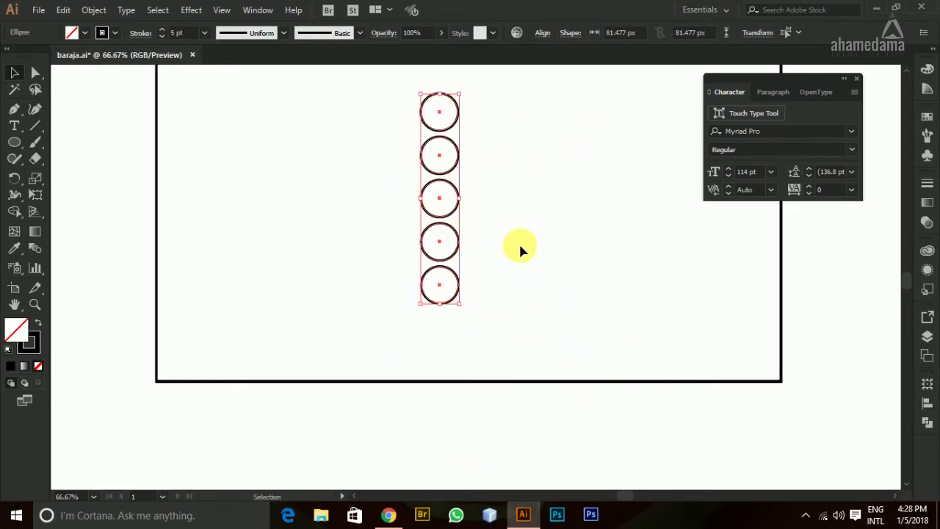
scroll(522, 236, "up", 3)
scroll(528, 252, "down", 1)
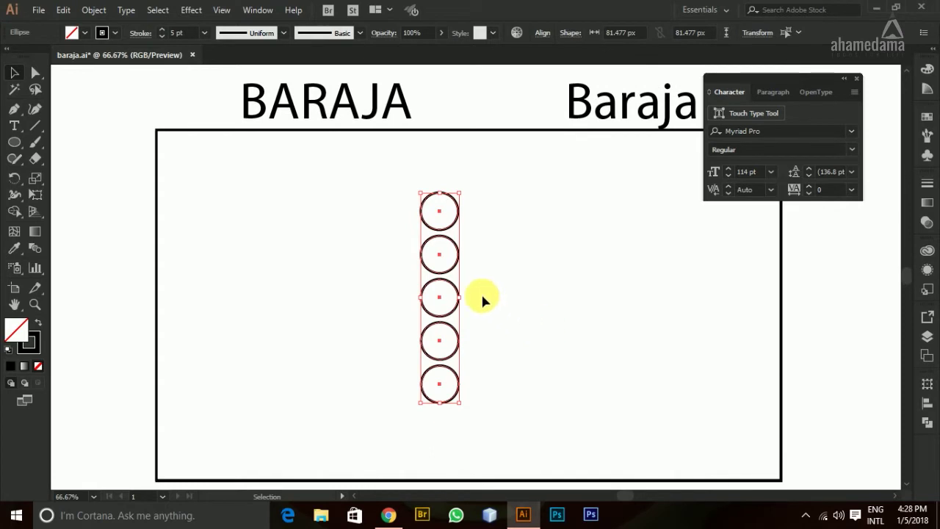
left_click(511, 296)
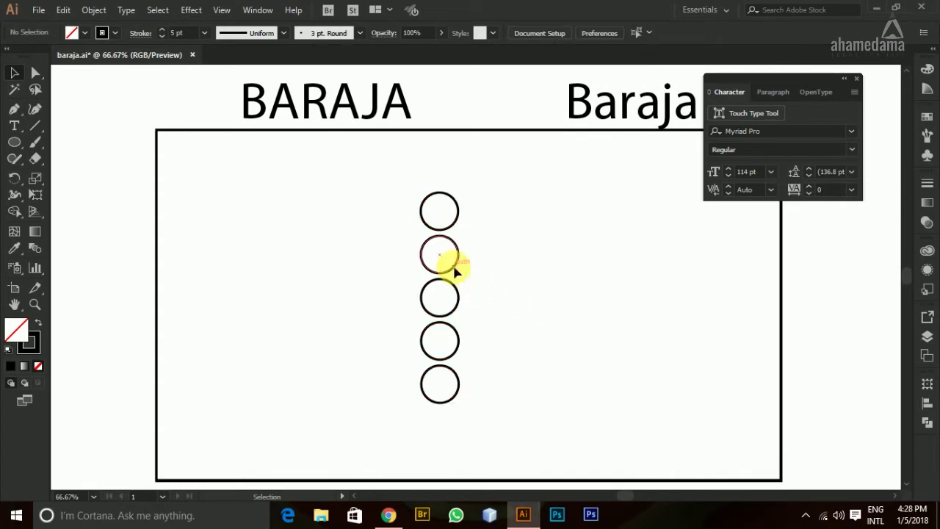
Step: Reduce the second circle's height by 20 px to 61.477 px with its proportions linked
left_click(453, 265)
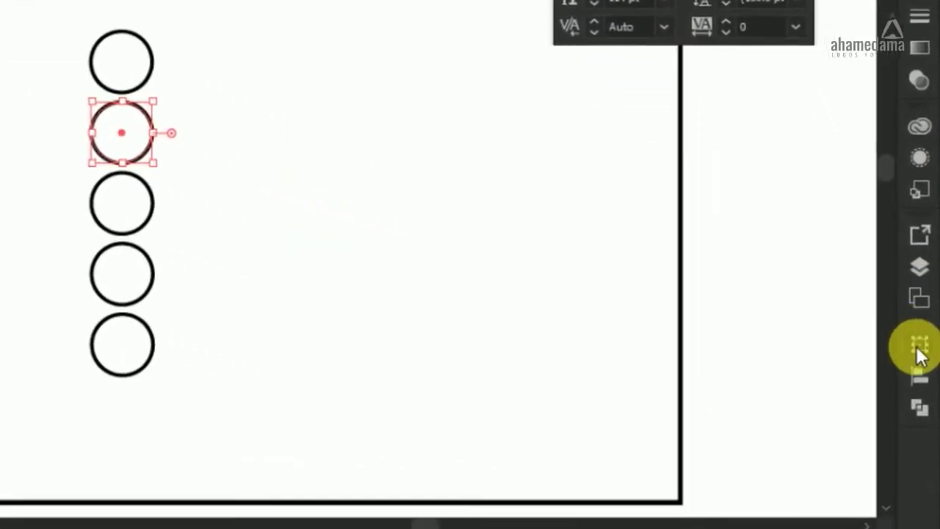
left_click(920, 351)
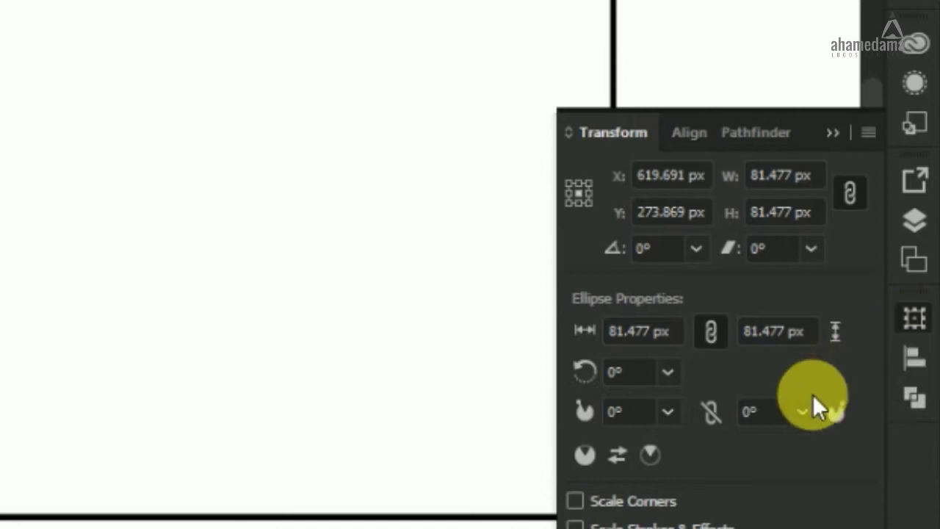
left_click(812, 335)
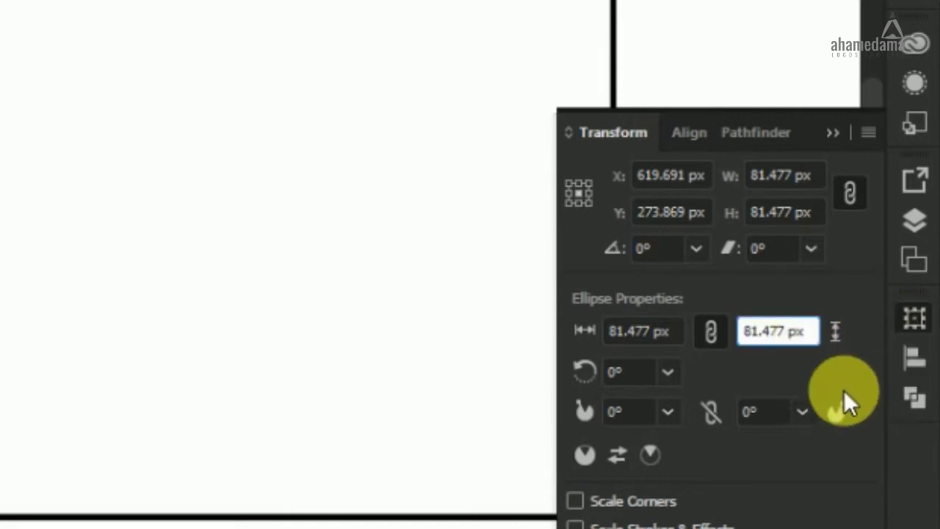
type("- 20")
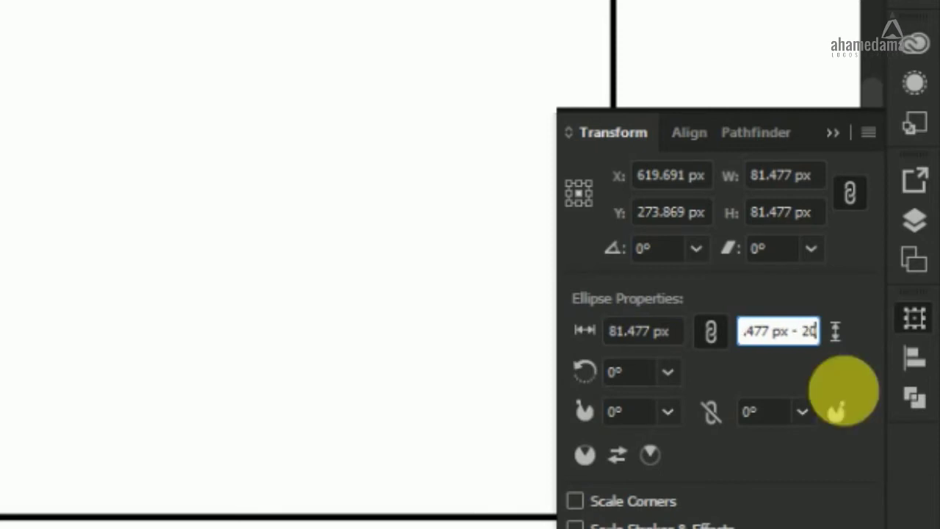
key("Return")
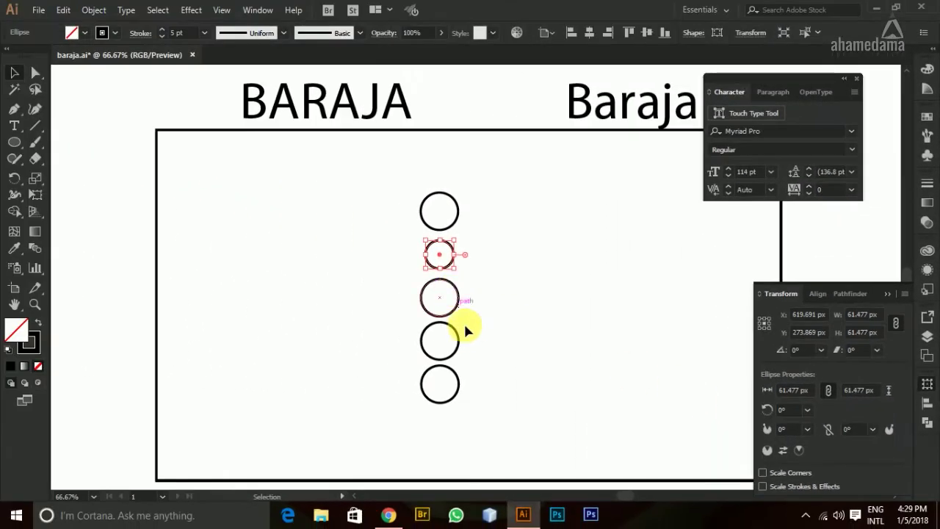
left_click(859, 391)
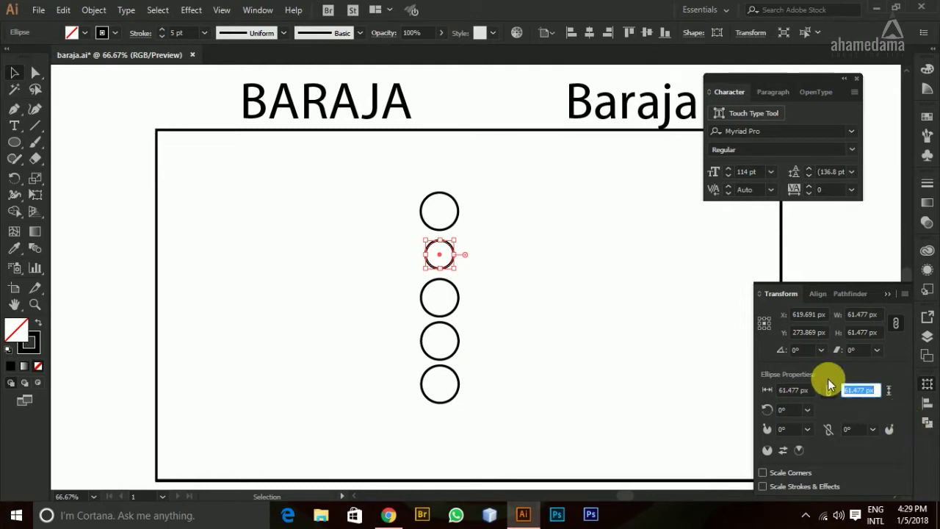
Step: Set the fourth circle's height to 61.477 px with linked proportions, and save the document
left_click(456, 331)
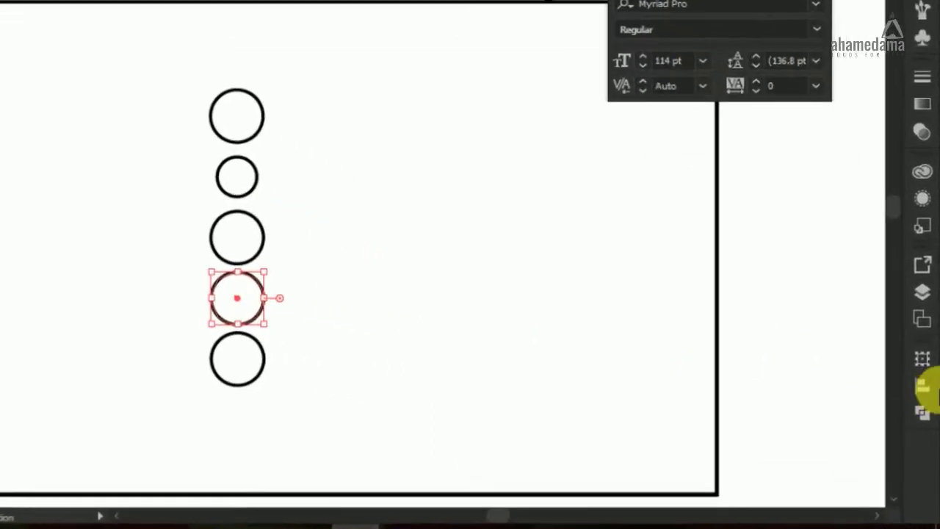
left_click(927, 317)
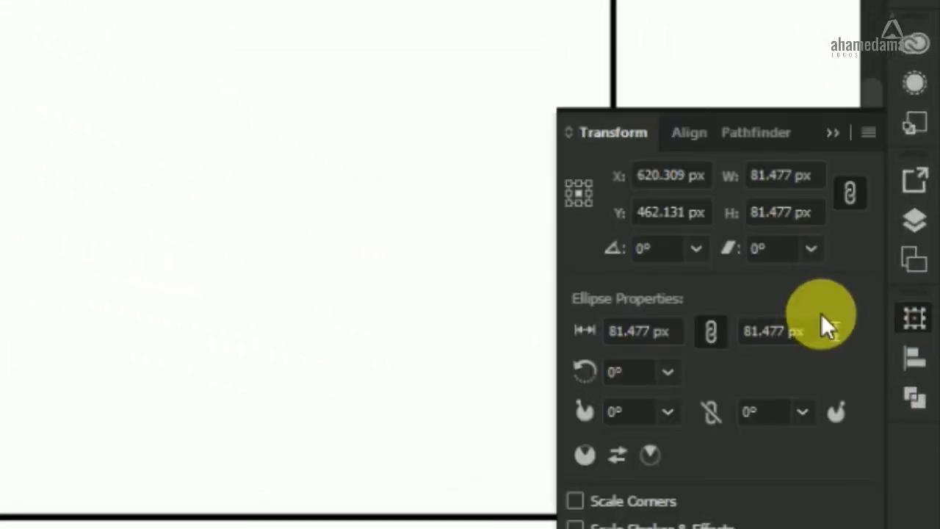
left_click(807, 334)
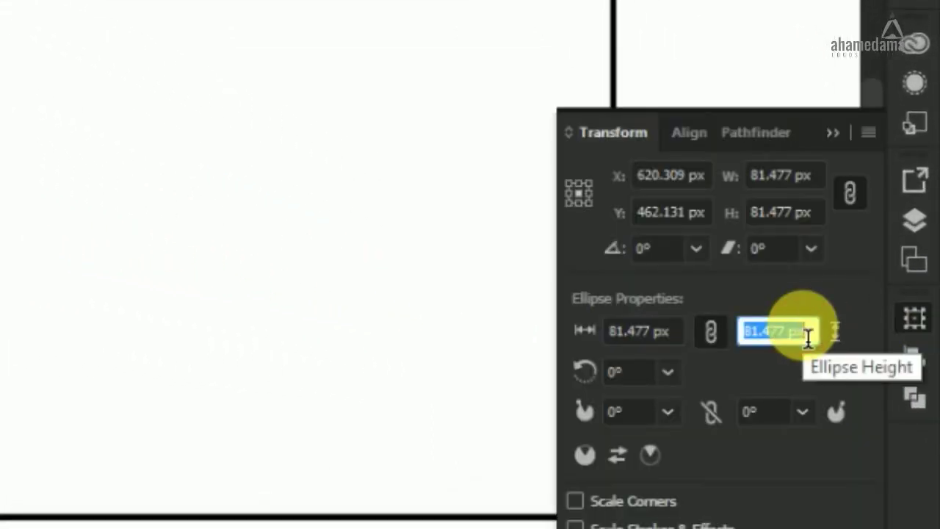
key("shift+Down")
key("shift+Down")
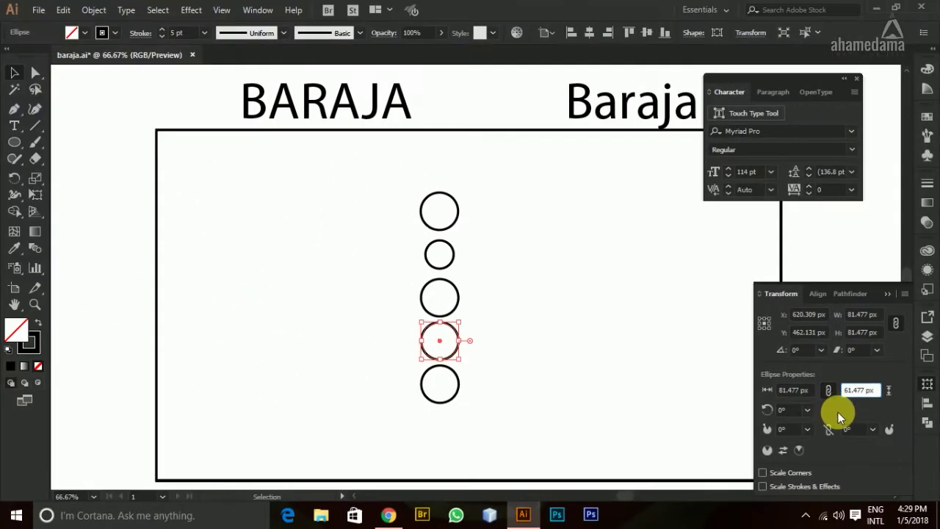
key("Return")
left_click(520, 356)
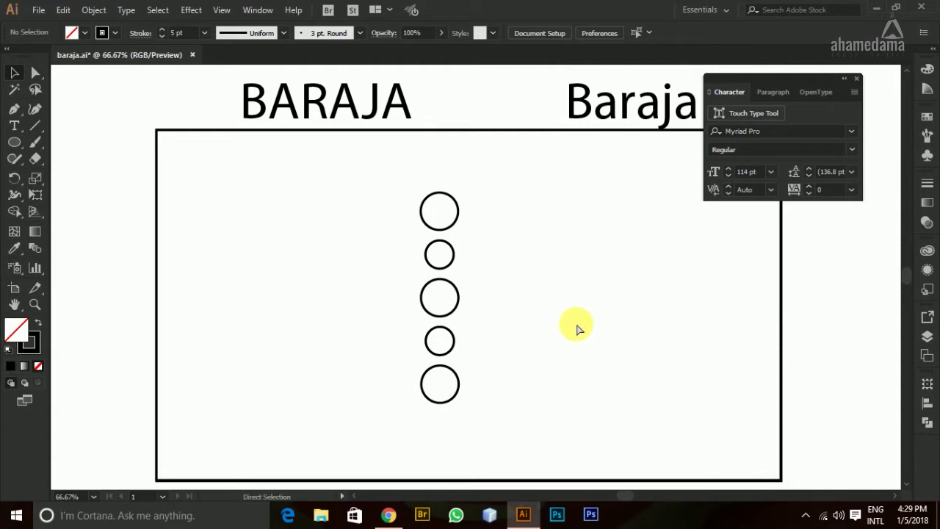
key("ctrl+s")
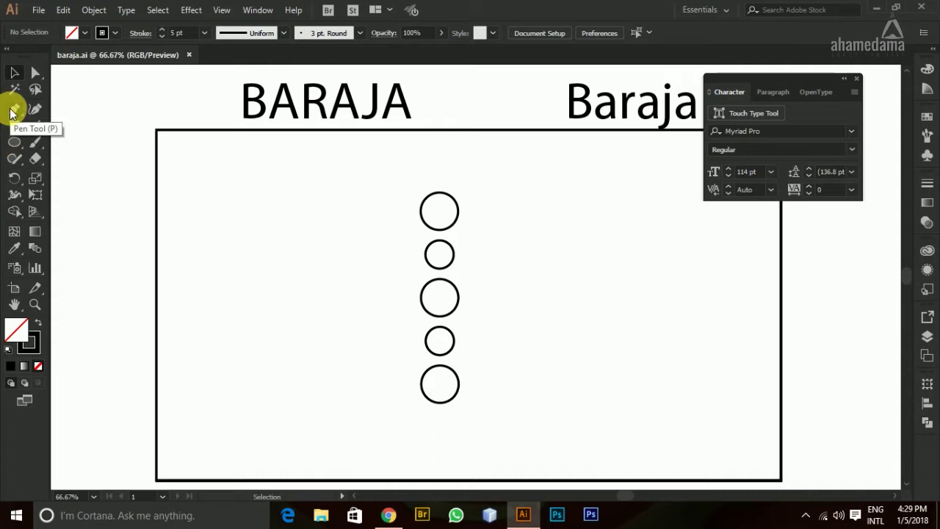
Step: Draw a larger outlined circle with the Ellipse tool in the empty area to the right of the column
left_click(16, 144)
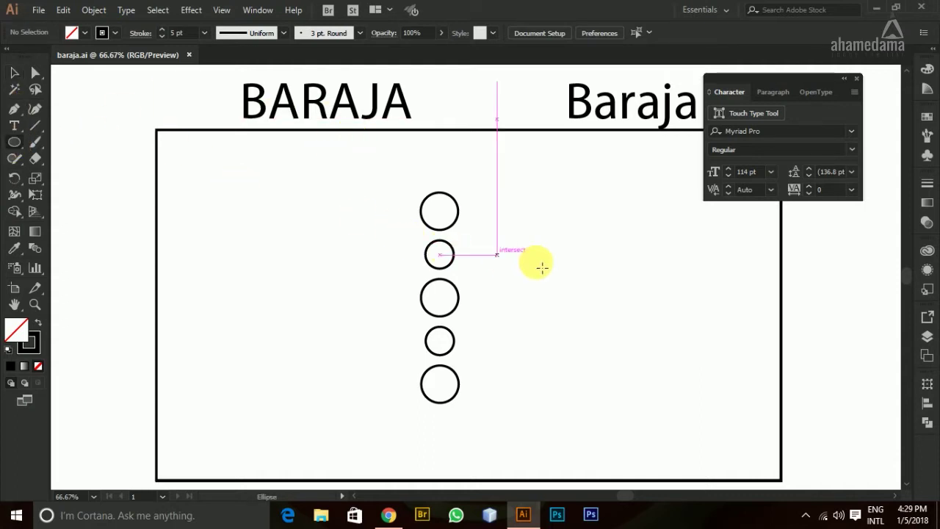
left_click_drag(551, 247, 630, 327)
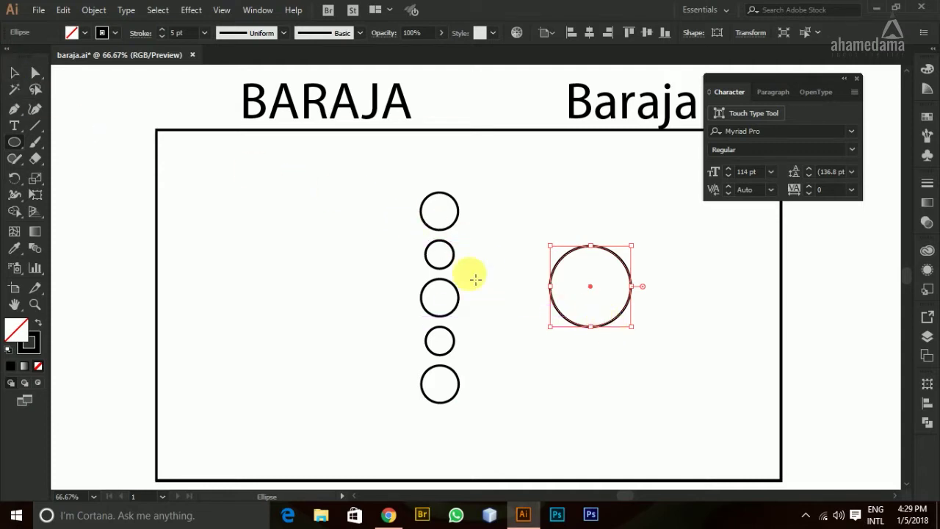
left_click(14, 73)
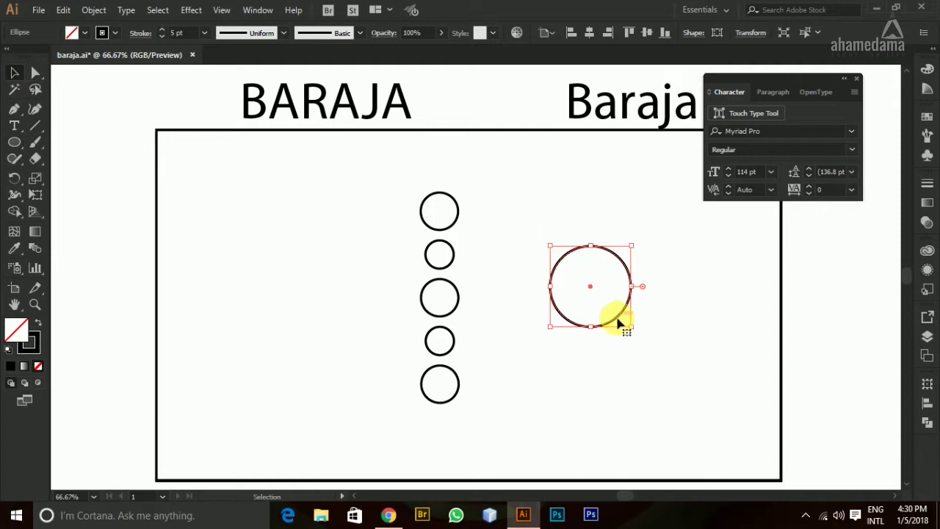
Step: Resize the large circle, centred on the second circle, to span the first and third circles' centres, and move it right of the column
left_click_drag(614, 314, 544, 310)
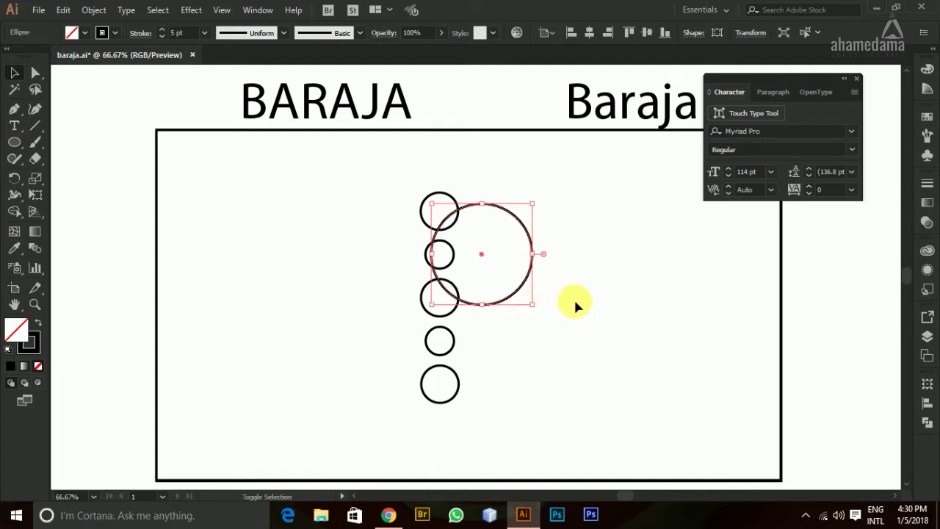
left_click(621, 286)
left_click_drag(532, 262, 491, 262)
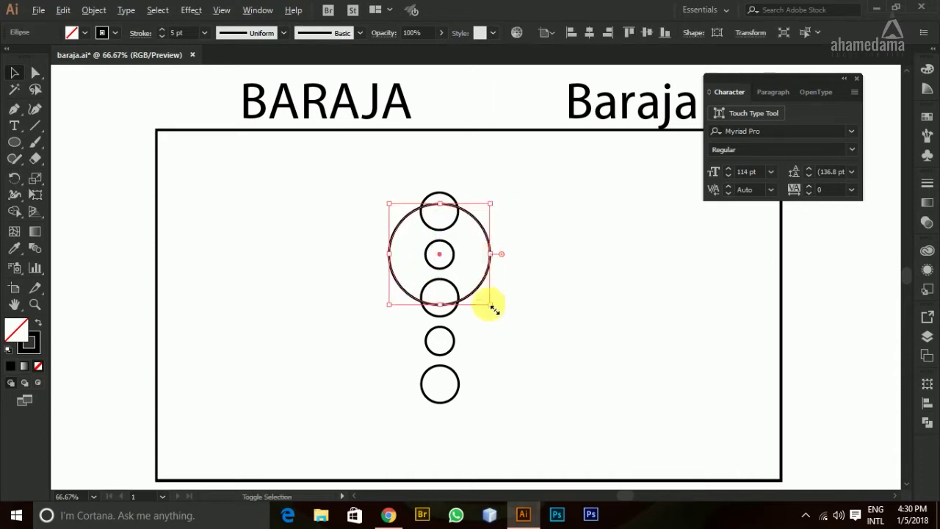
left_click_drag(491, 307, 483, 298)
left_click(559, 301)
left_click_drag(485, 253, 598, 259)
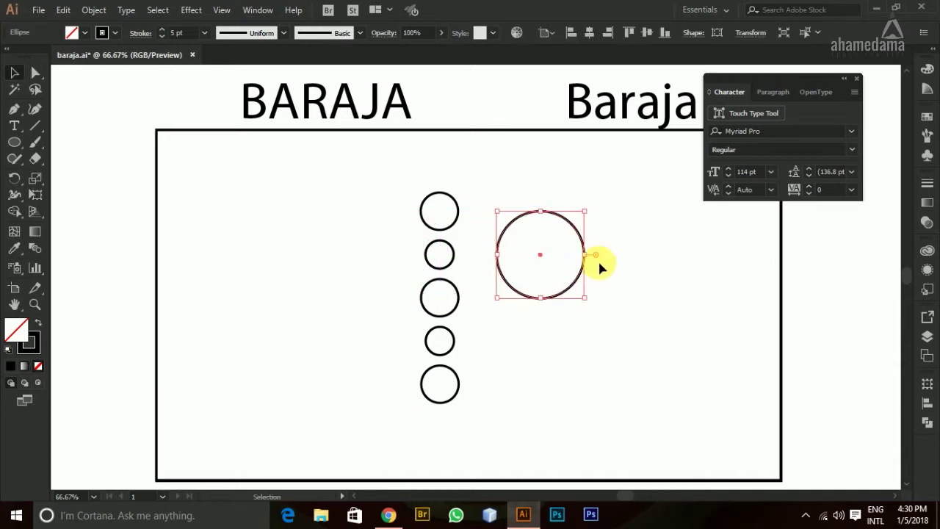
Step: Delete the large circle's left anchor point and attach the remaining half arc to the right edges of the first and third circles
left_click(34, 73)
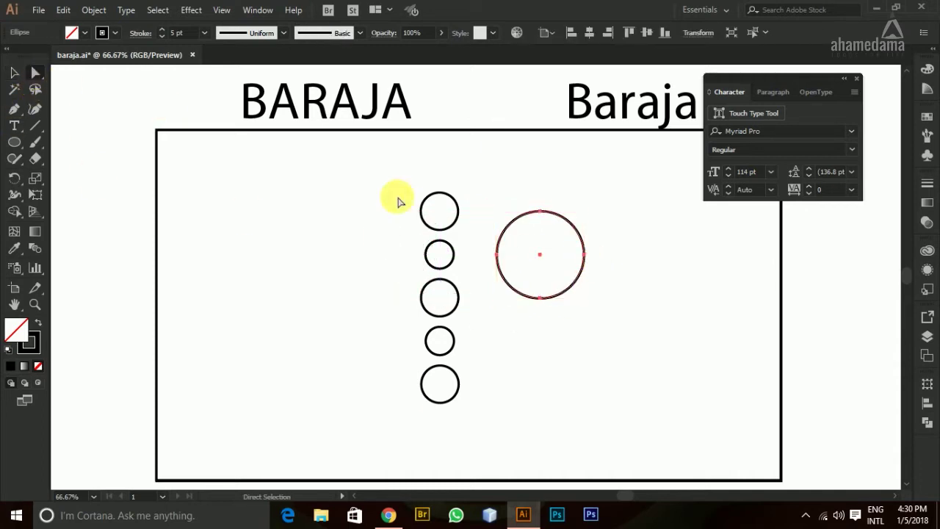
left_click(497, 254)
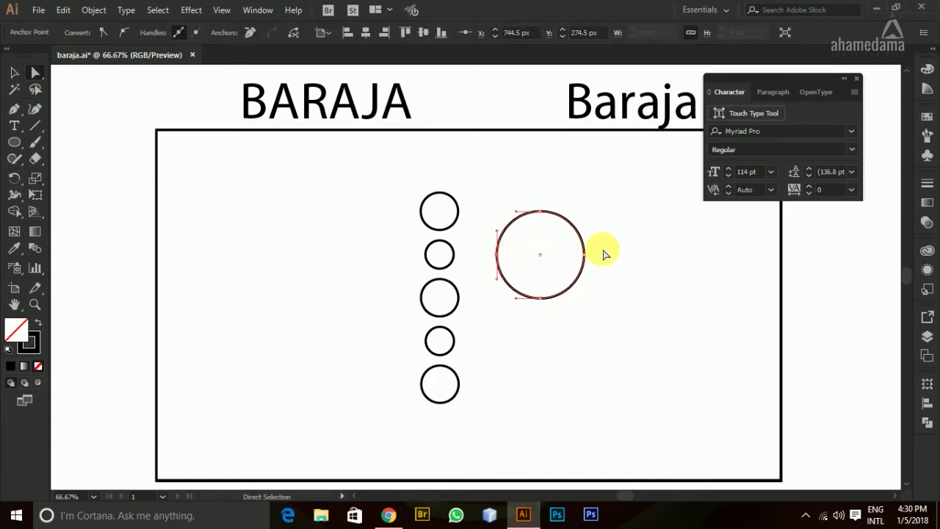
key("Delete")
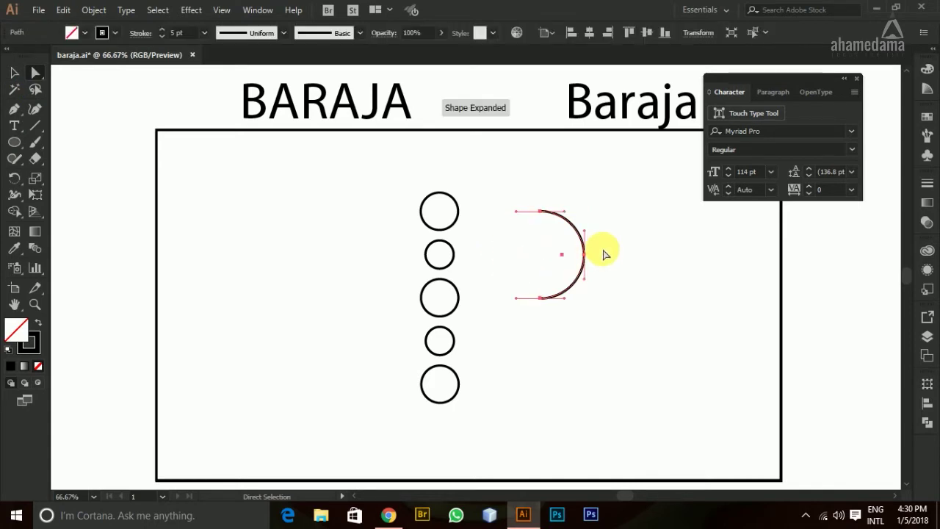
left_click(14, 72)
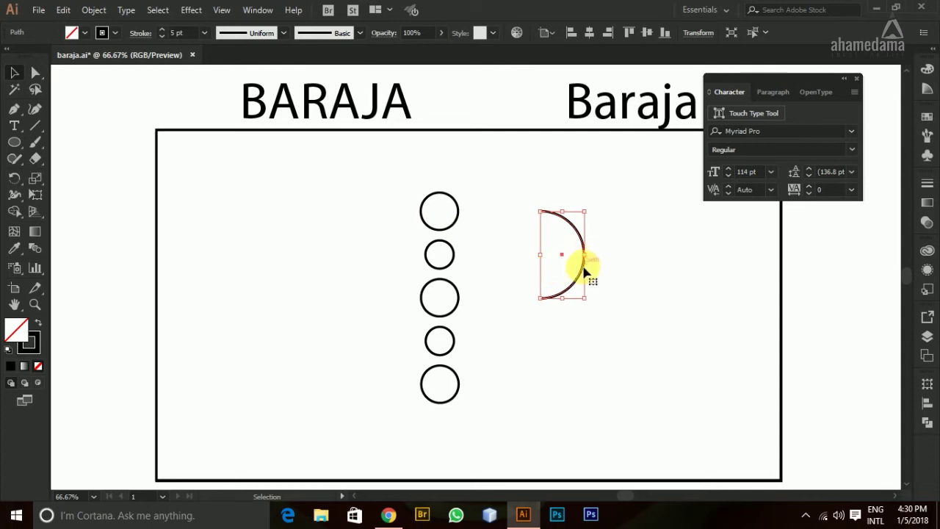
left_click_drag(582, 269, 499, 268)
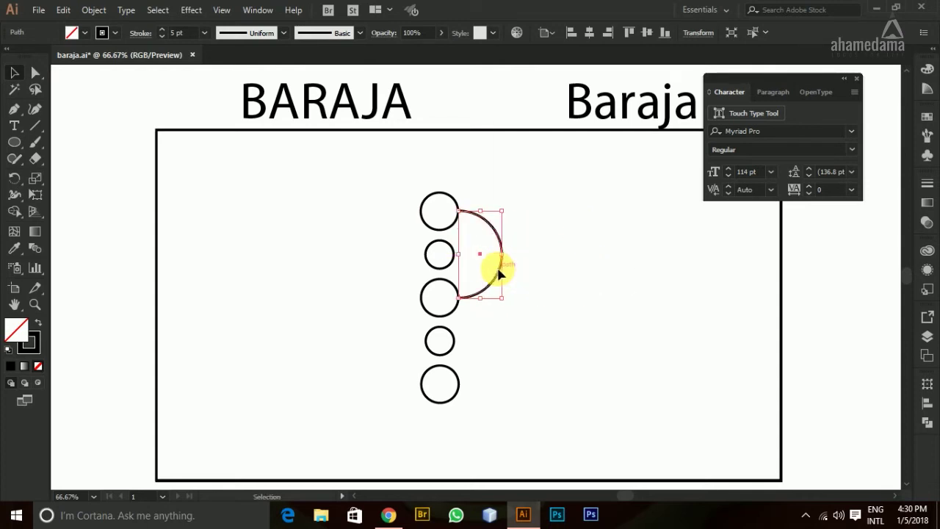
Step: Thicken the arc's stroke to 37 pt and deselect it
left_click(162, 34)
left_click(162, 35)
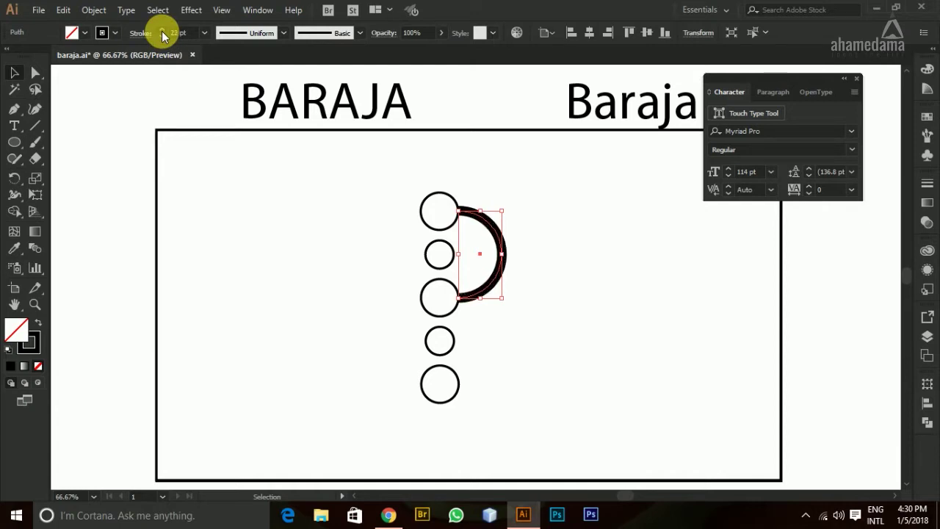
left_click(162, 35)
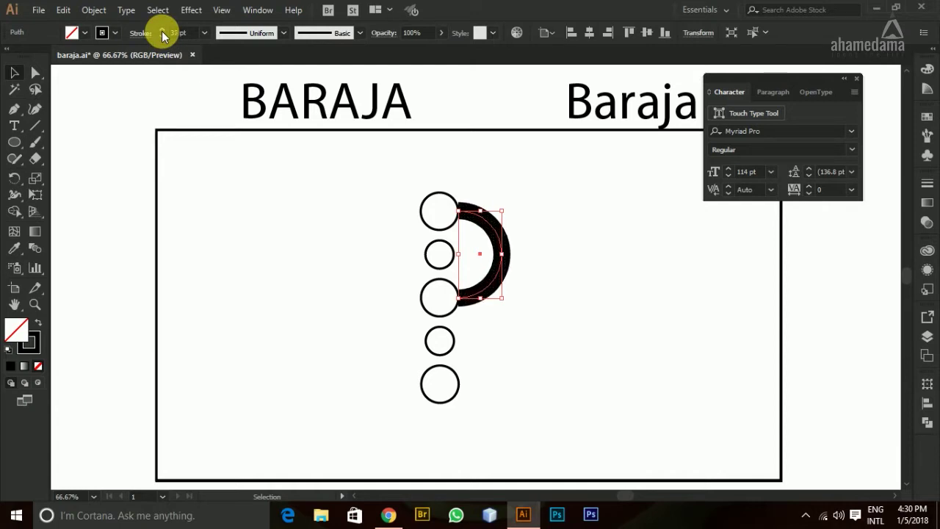
left_click(631, 275)
Step: Delete the lowest two circles of the column below the arc
key("ctrl+1")
scroll(366, 230, "up", 1)
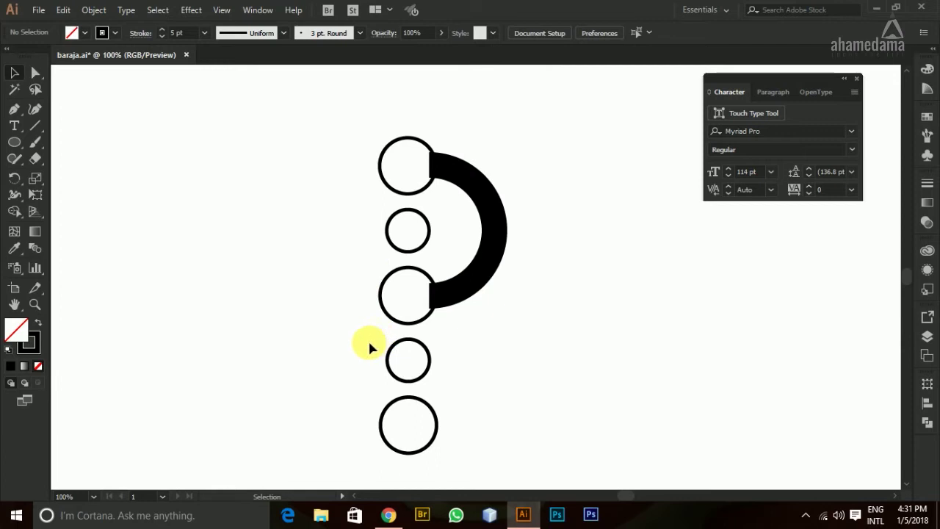
left_click_drag(368, 343, 465, 457)
key("Delete")
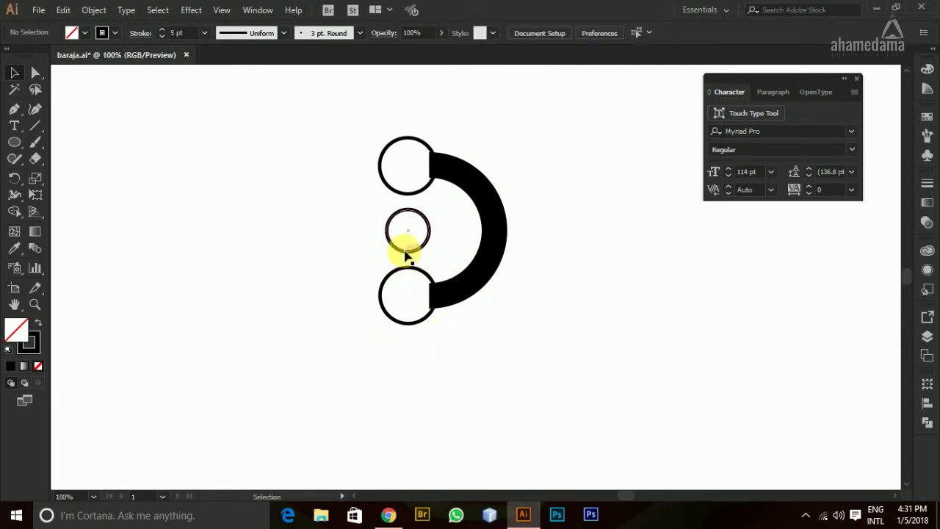
Step: Fill the three remaining circles with white so they cover the ends of the arc
left_click_drag(355, 120, 408, 341)
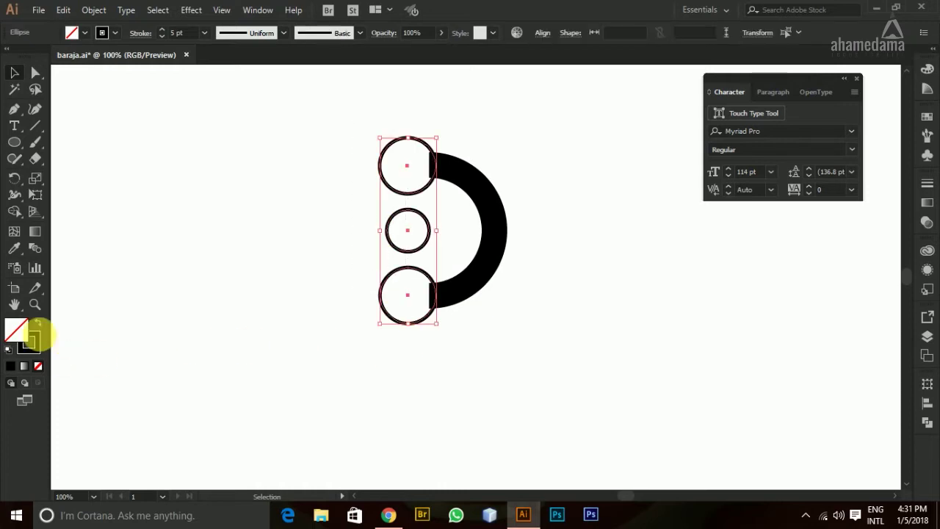
double_click(16, 329)
left_click_drag(572, 213, 472, 182)
left_click(799, 188)
key("ctrl")
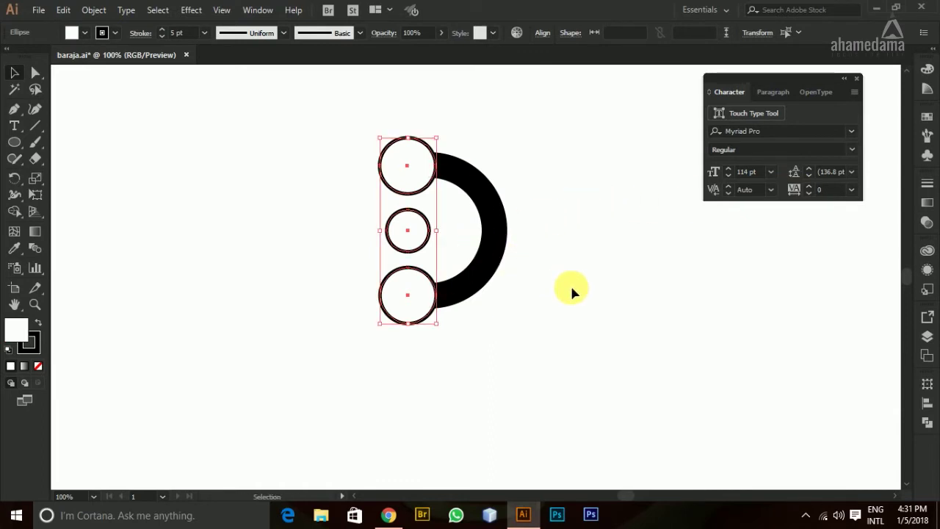
Step: Move the circles and arc up near the frame's top edge and place a copy of them near its left side
key("ctrl+minus")
key("ctrl+minus")
left_click_drag(409, 189, 582, 337)
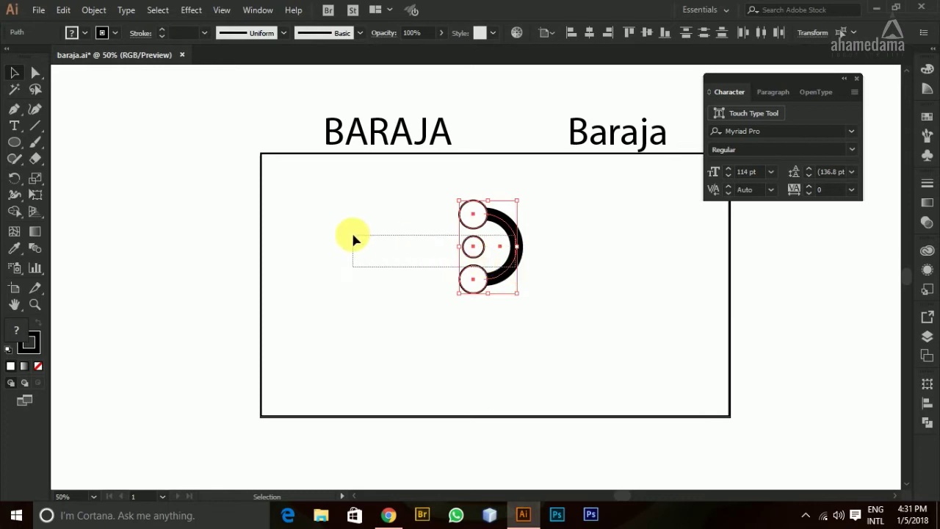
left_click_drag(403, 188, 541, 356)
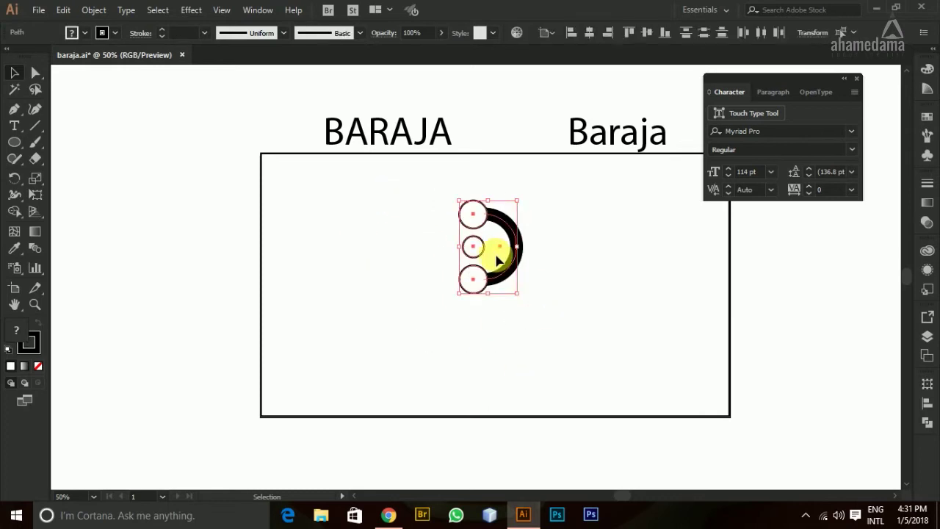
left_click_drag(477, 247, 478, 214)
left_click(587, 228)
Step: Widen the lower end of the original mark's arc to 57.667 pt with the Width tool
scroll(503, 206, "up", 3)
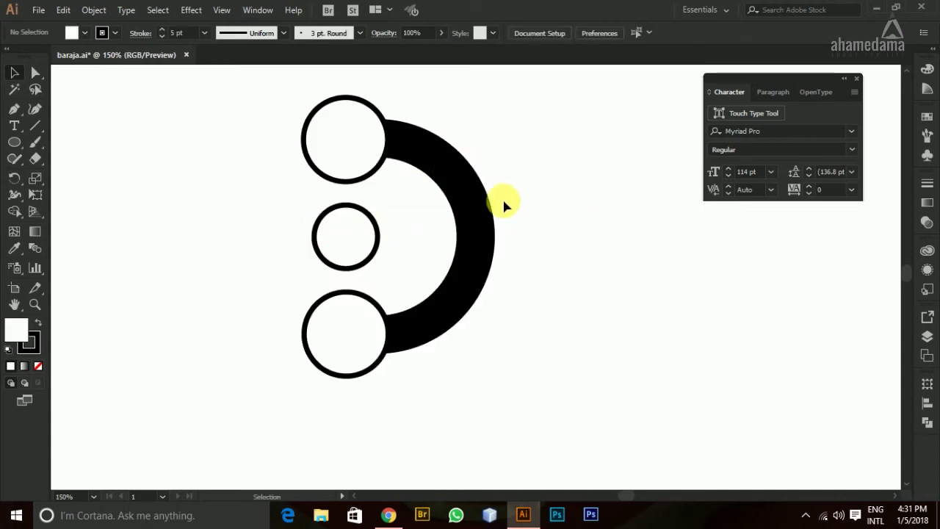
left_click(463, 275)
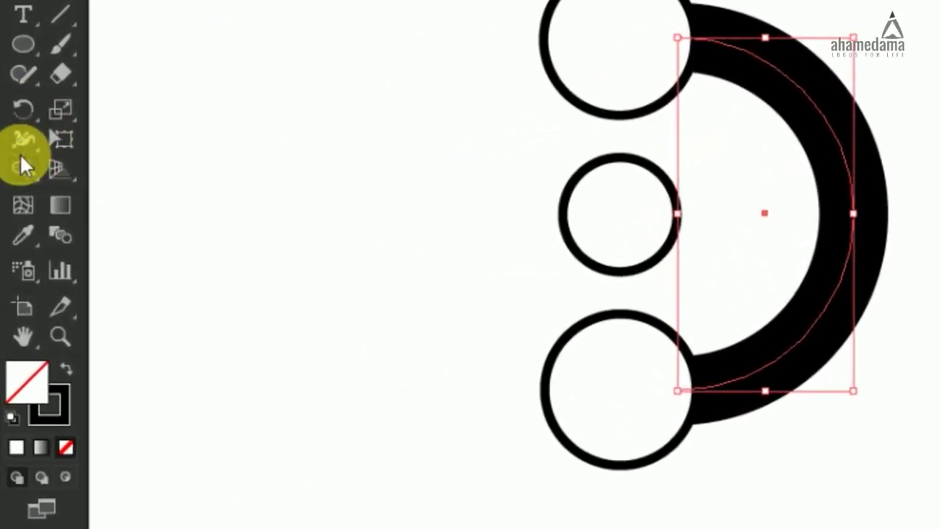
left_click(21, 137)
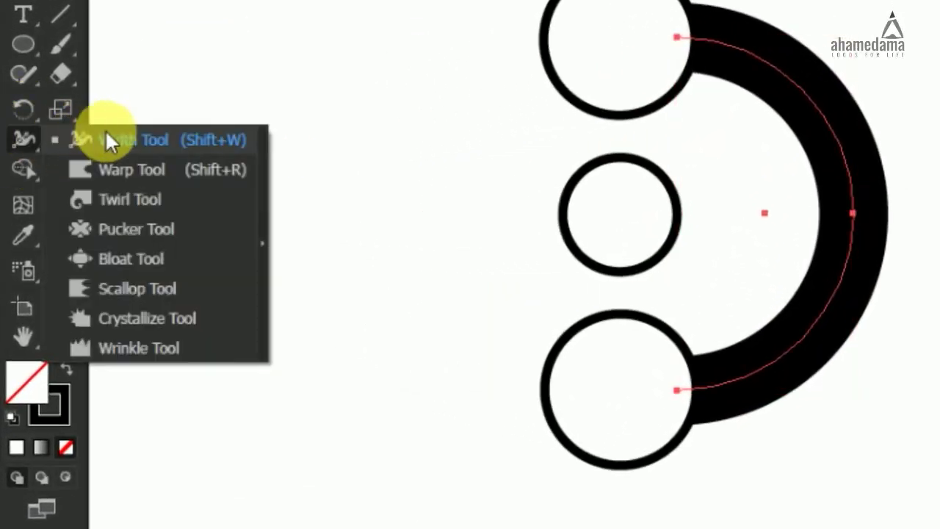
left_click(183, 141)
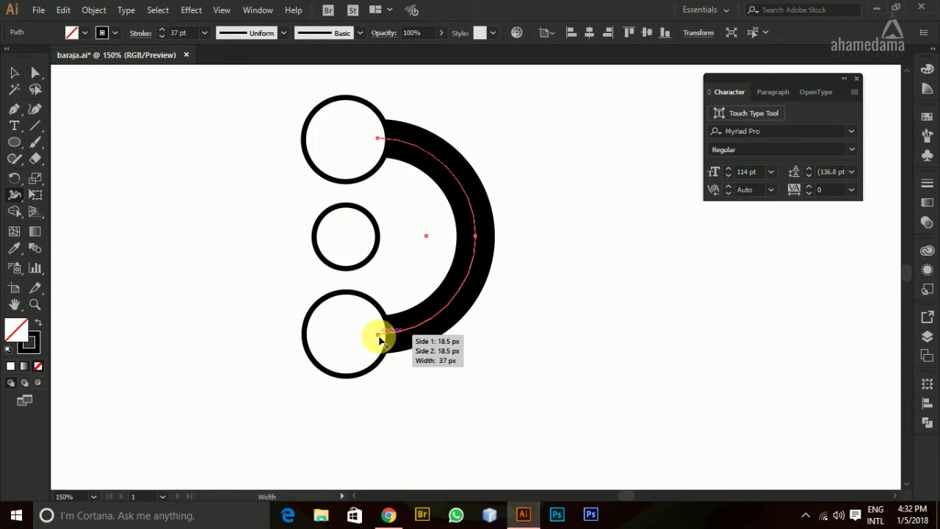
left_click_drag(380, 339, 382, 369)
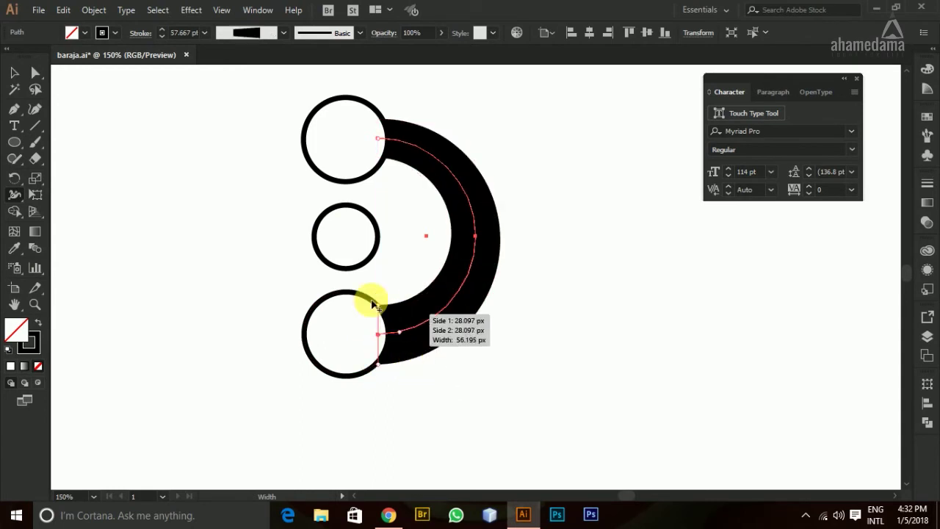
Step: Narrow the arc's upper end with the Width tool so it tapers at the first circle, and deselect it
scroll(404, 170, "up", 2)
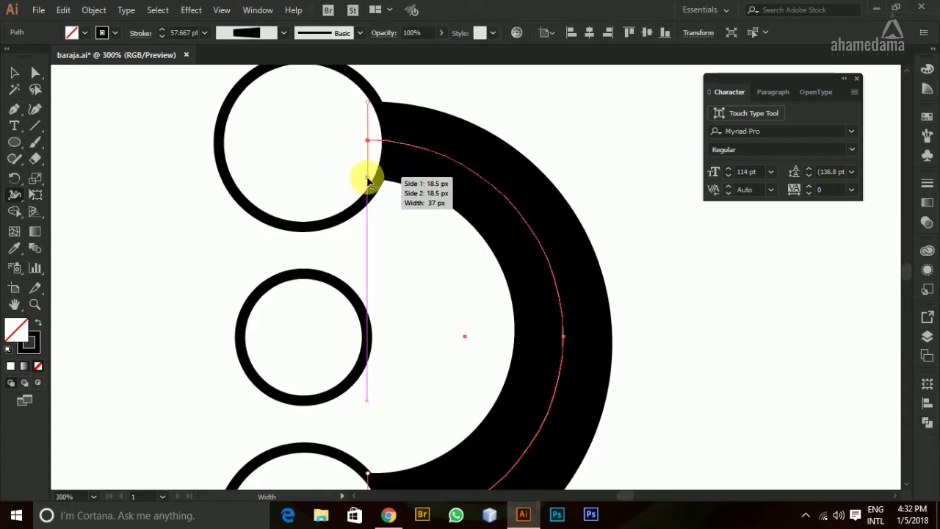
left_click_drag(369, 181, 368, 163)
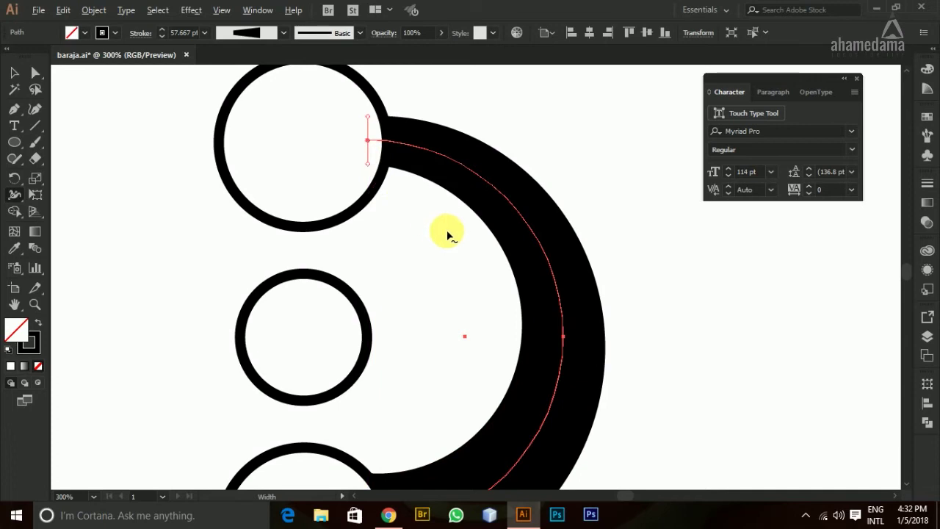
scroll(447, 232, "down", 3)
scroll(511, 282, "up", 1)
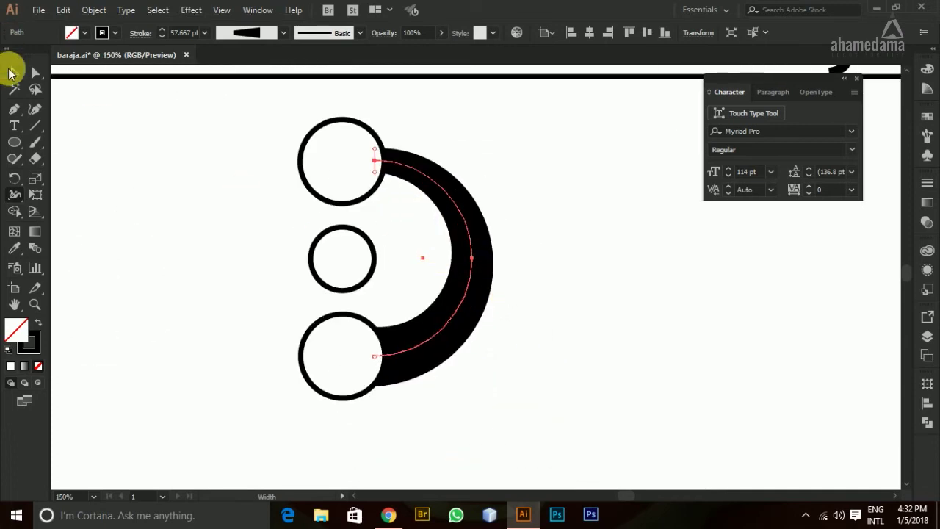
left_click(13, 72)
left_click(135, 159)
Step: Place a copy of the tapered mark to its right inside the frame
scroll(383, 263, "down", 2)
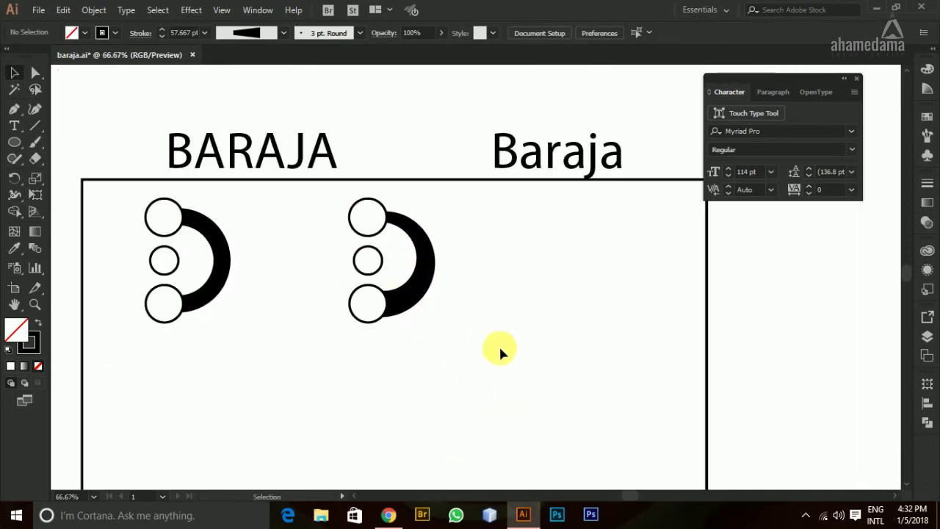
left_click_drag(304, 195, 436, 323)
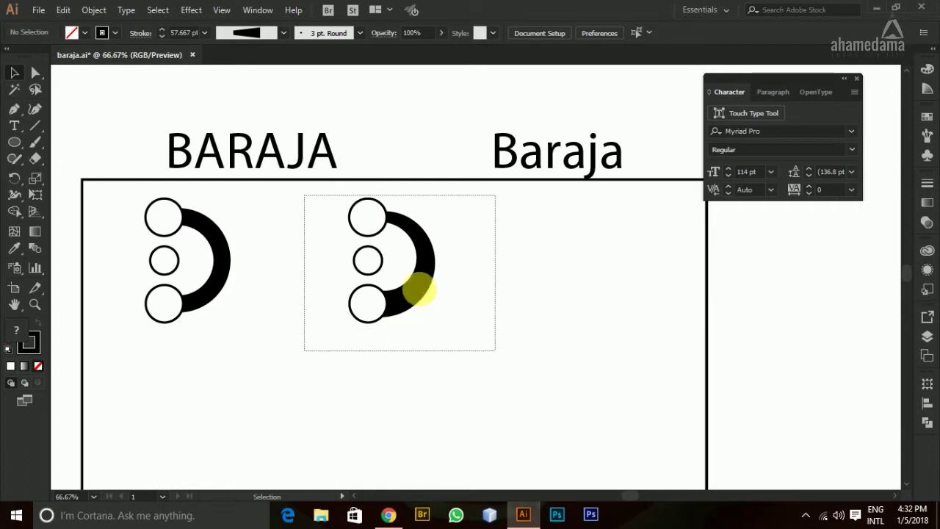
left_click_drag(418, 290, 600, 294)
left_click(624, 371)
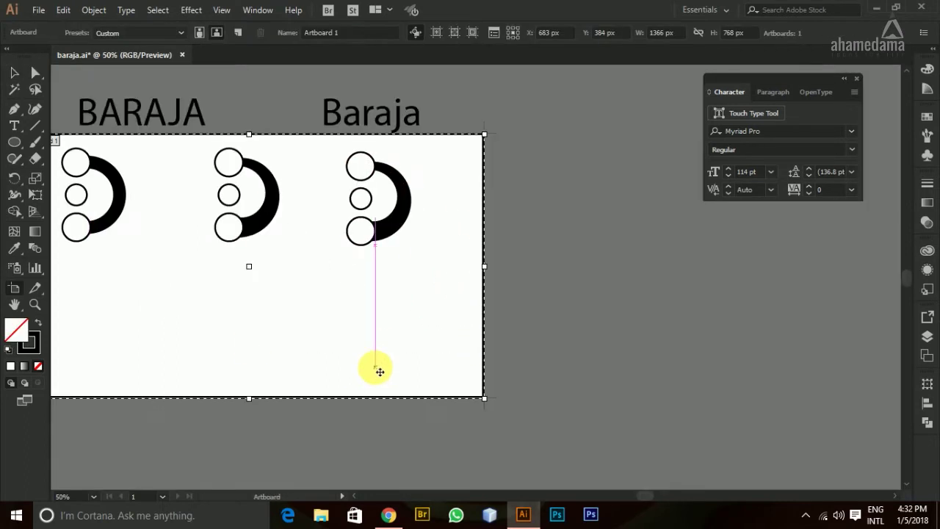
Step: Duplicate the artboard with its artwork to the right at X 2099 px, Y 384 px, and leave artboard editing
scroll(376, 367, "down", 1)
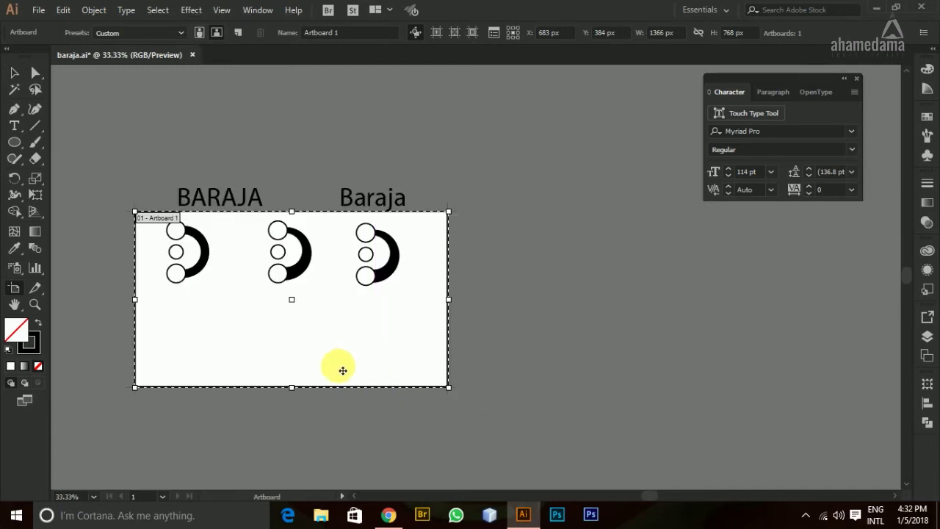
left_click_drag(342, 370, 667, 367)
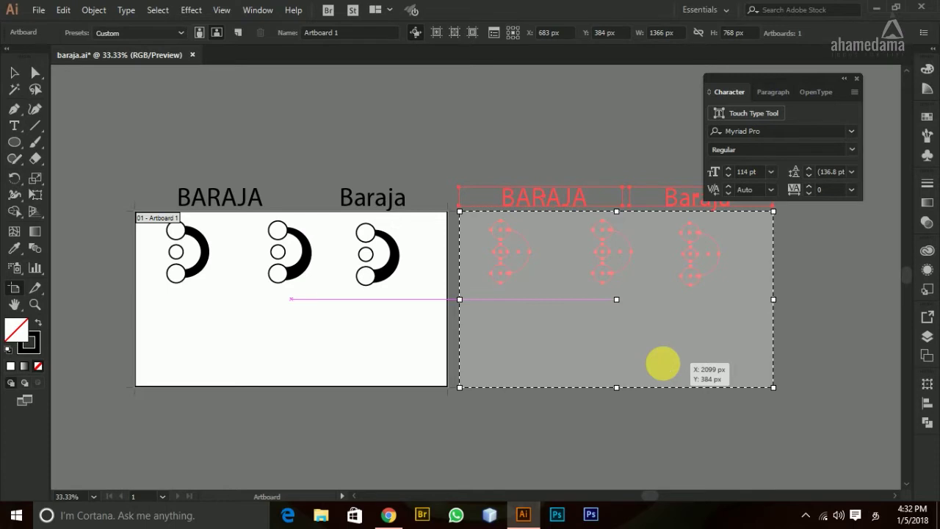
left_click_drag(662, 363, 663, 365)
key("Escape")
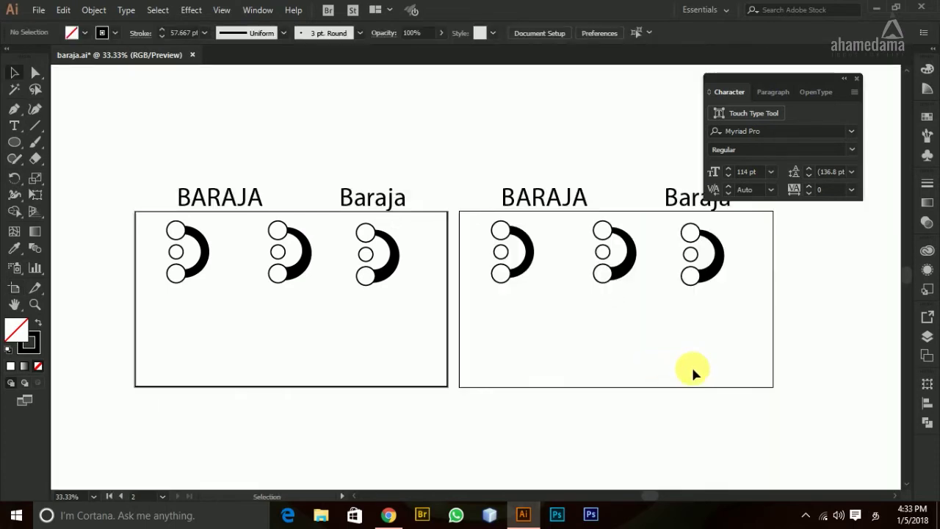
Step: Delete the left and middle marks on the second artboard and move the remaining tapered mark near its centre
left_click_drag(494, 260, 627, 315)
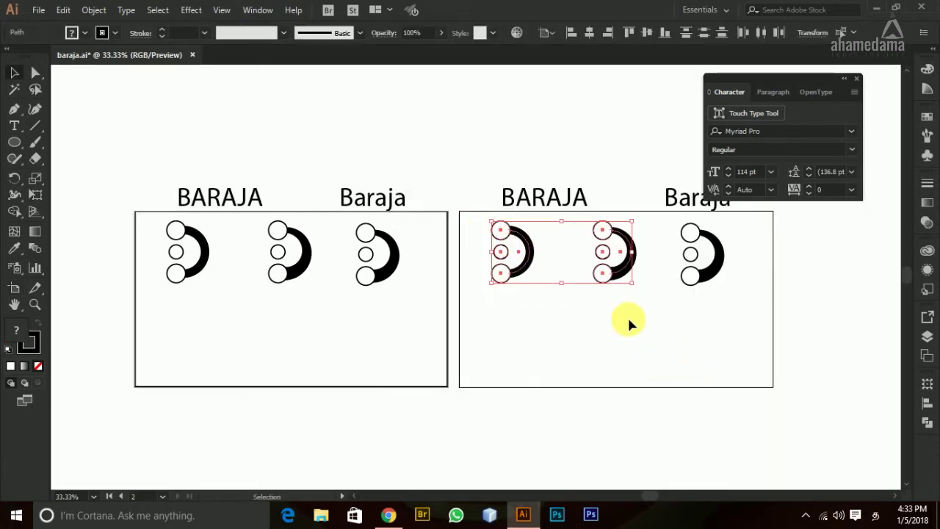
key("Delete")
left_click_drag(636, 235, 738, 325)
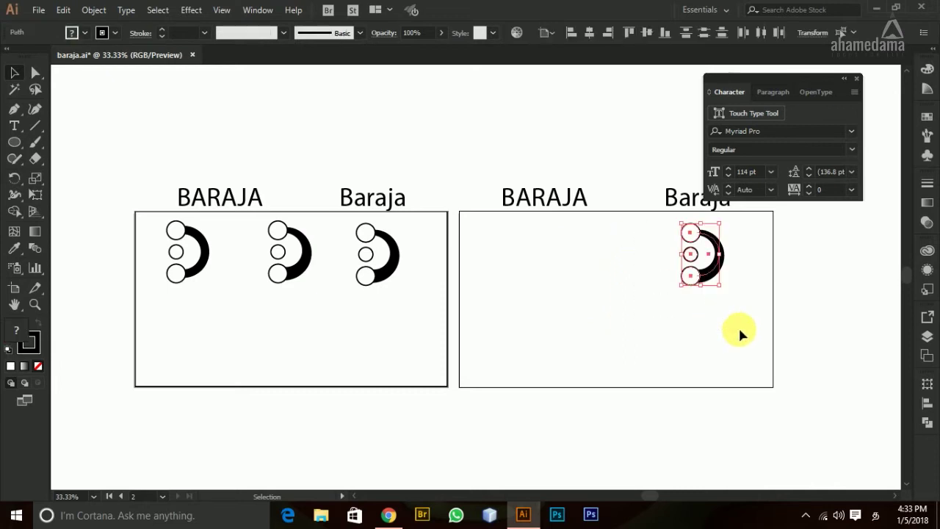
scroll(785, 257, "up", 2)
left_click_drag(639, 293, 432, 331)
left_click(594, 328)
scroll(595, 314, "down", 2)
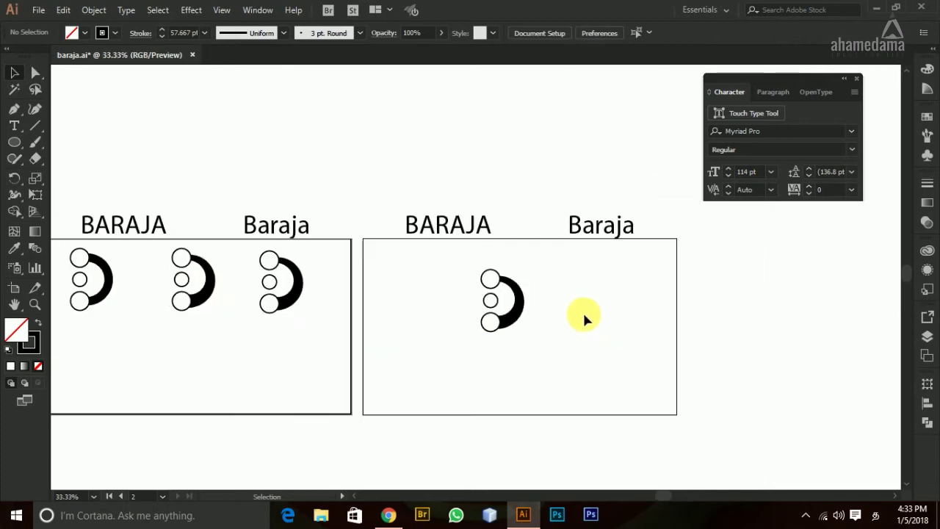
Step: Place a copy of the tapered mark directly below the original on the second artboard, forming a B
scroll(558, 353, "up", 1)
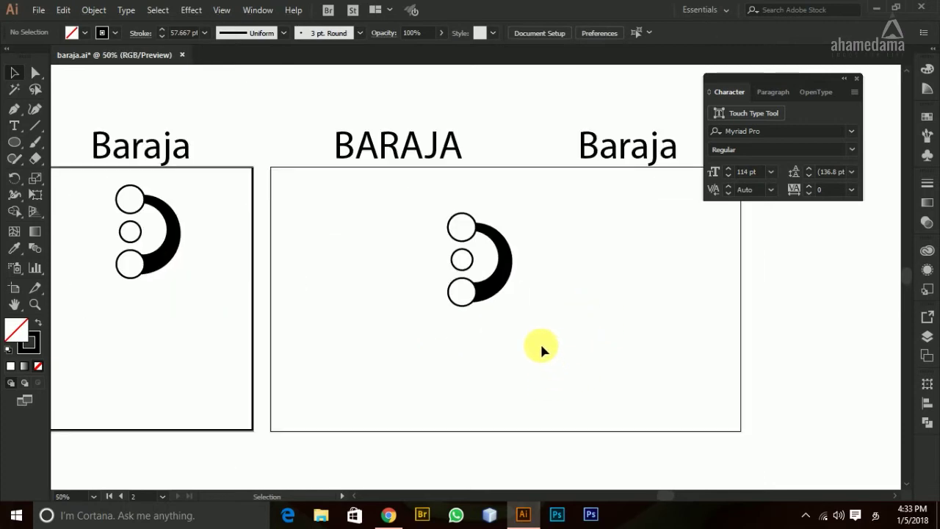
left_click_drag(434, 206, 534, 323)
left_click_drag(466, 299, 465, 409)
scroll(514, 360, "down", 1)
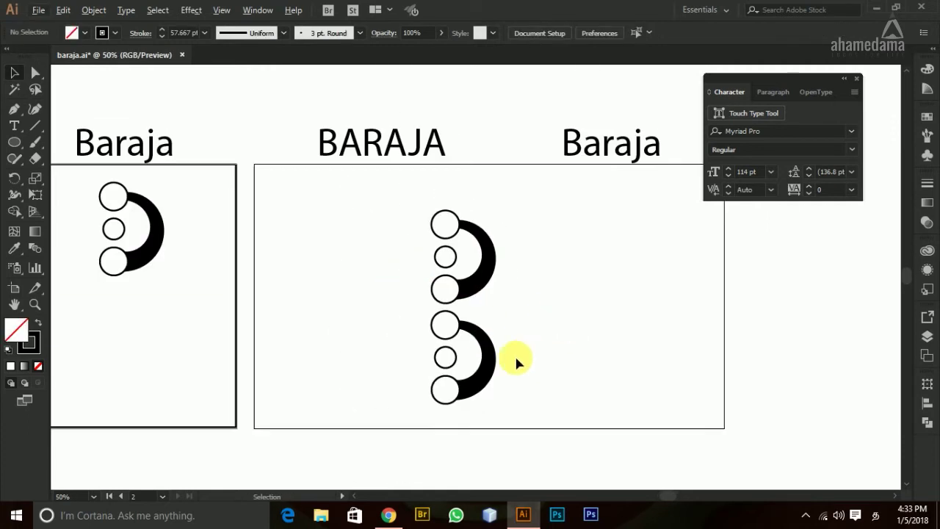
Step: Move the stacked B to the left part of the second artboard and place a copy of its upper mark to the right
left_click_drag(507, 229, 440, 361)
left_click_drag(479, 283, 394, 271)
left_click_drag(352, 215, 525, 271)
Step: Expand the appearance of the copied mark's tapered arc into a filled shape
left_click(14, 179)
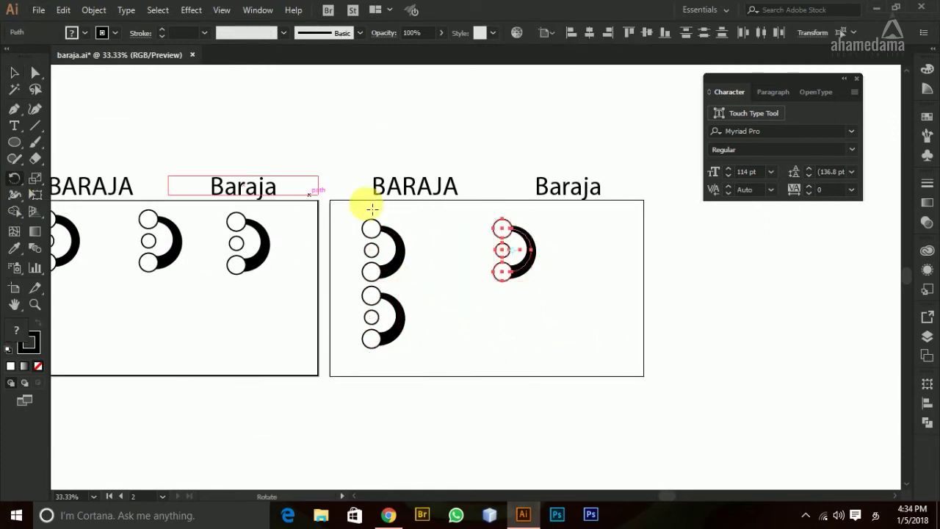
scroll(517, 277, "up", 3)
key("v")
left_click(518, 147)
left_click(93, 10)
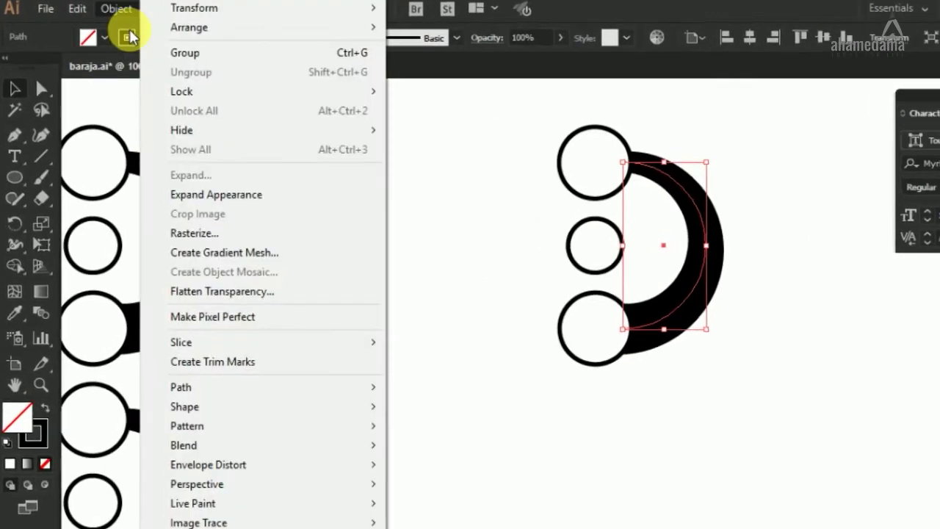
left_click(247, 229)
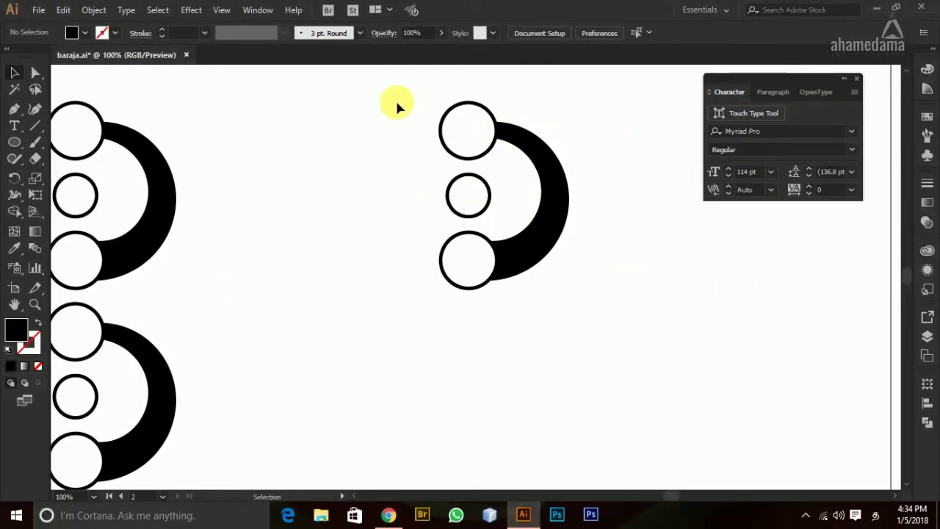
Step: Group the copied mark's three circles with its expanded arc
left_click_drag(399, 101, 607, 280)
right_click(536, 235)
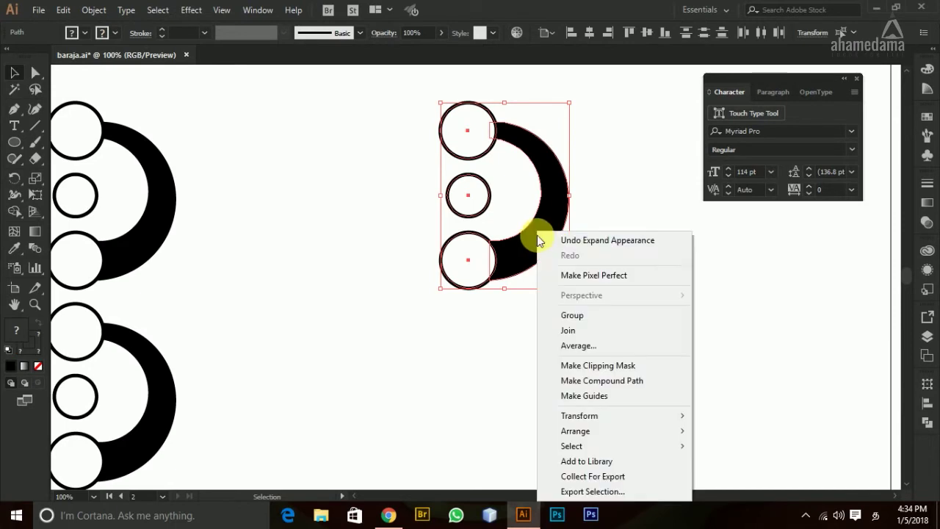
left_click(588, 315)
left_click(579, 284)
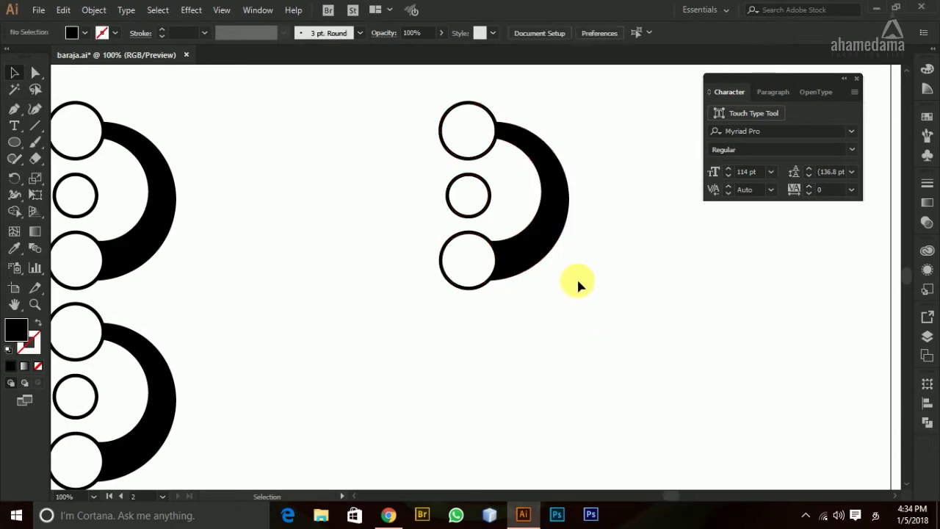
Step: Reflect a copy of the grouped mark downward about the centre of its bottom circle, forming a B with a shared middle circle
left_click(550, 237)
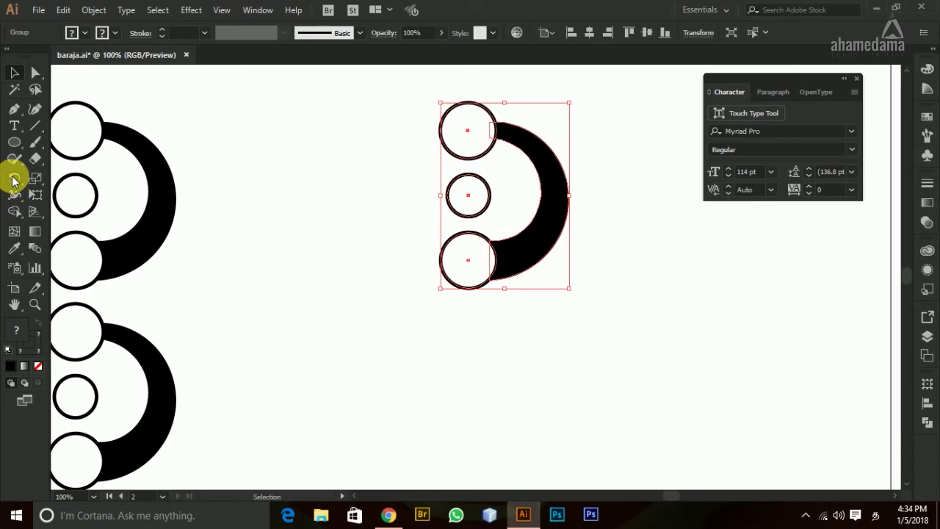
left_click_drag(14, 177, 68, 195)
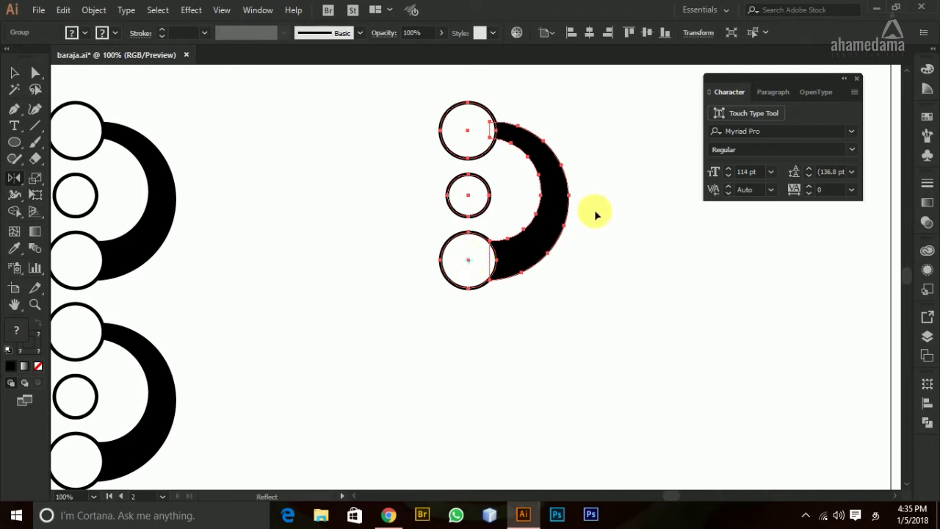
left_click_drag(564, 191, 576, 337)
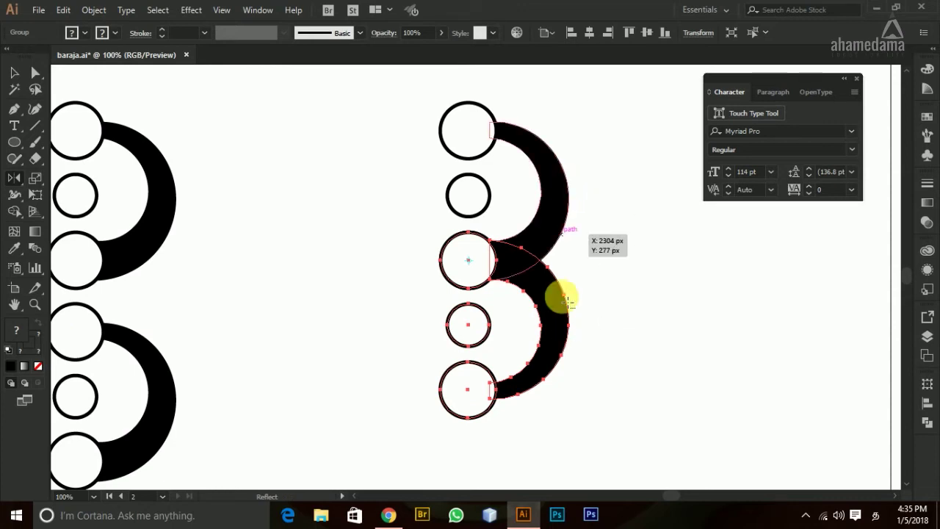
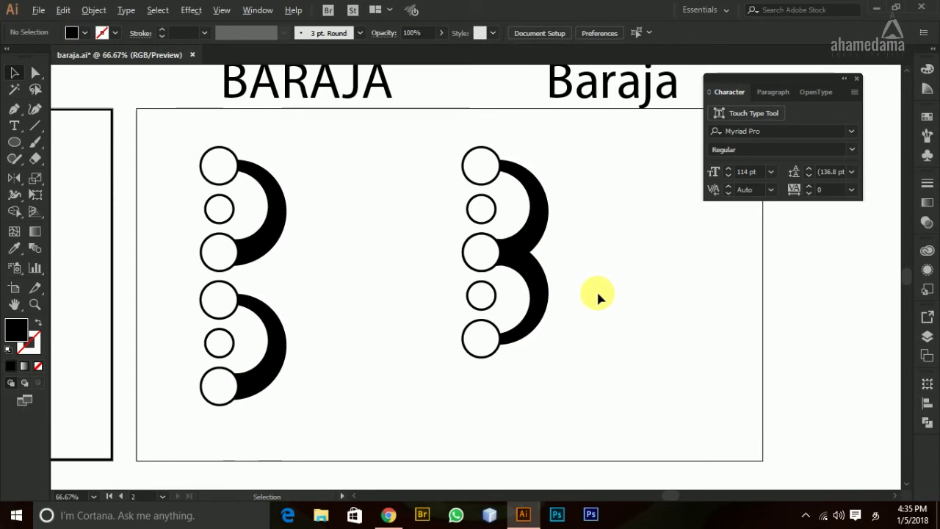
Step: Fill the right B's two small circles solid black by sampling the arc's style with the Eyedropper
scroll(666, 266, "up", 1)
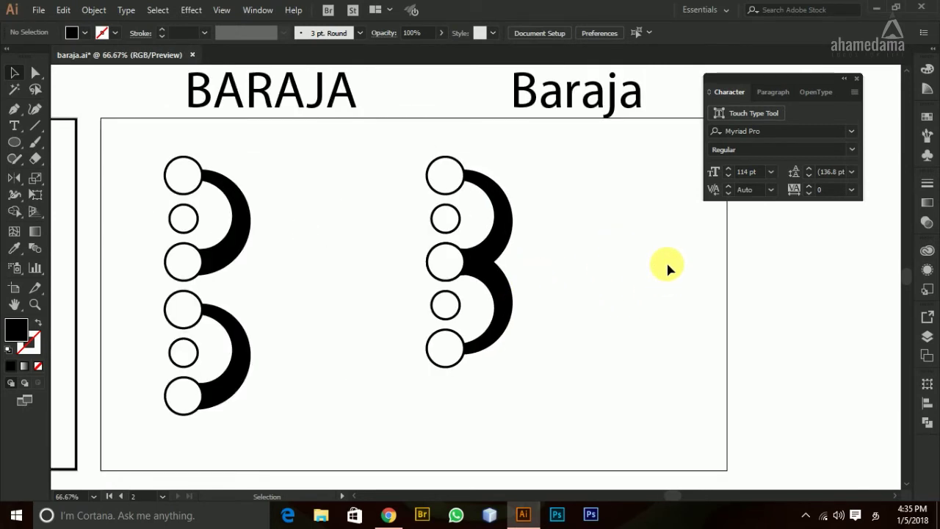
scroll(667, 268, "down", 1)
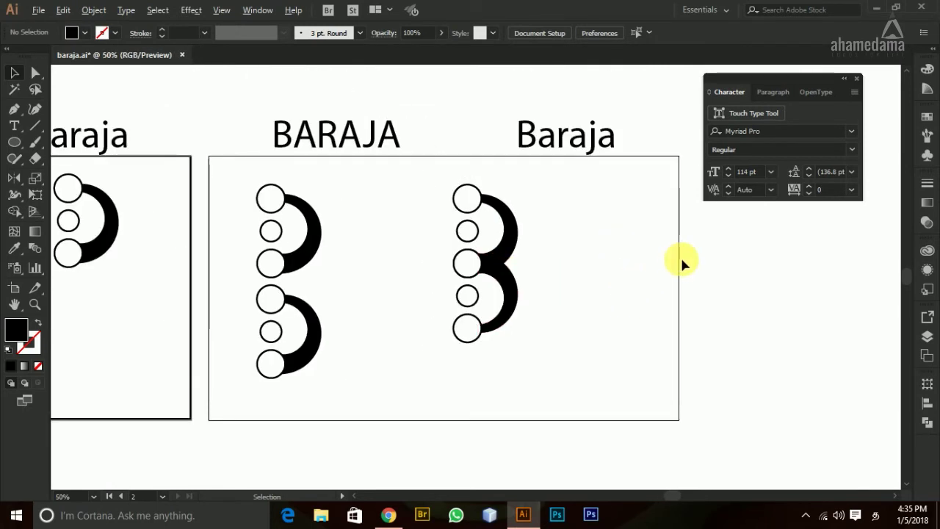
scroll(680, 255, "up", 1)
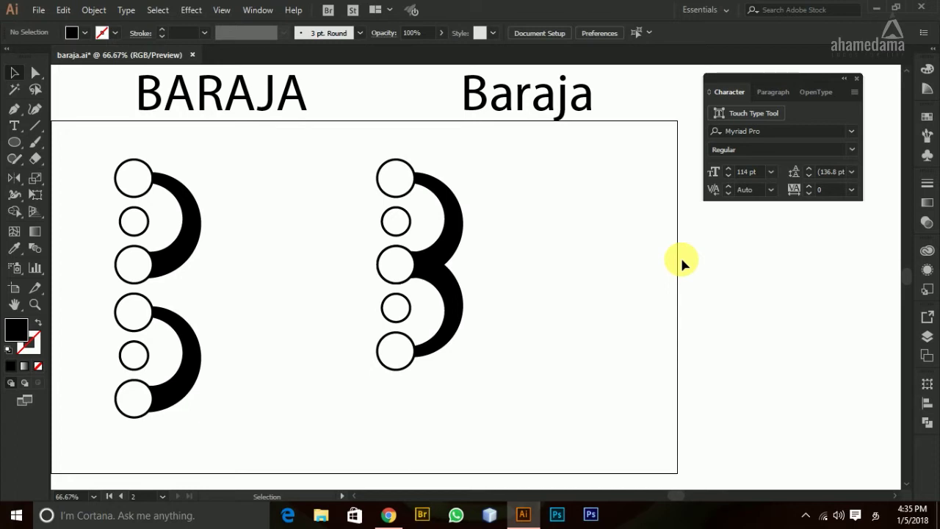
left_click(399, 235)
left_click(541, 245)
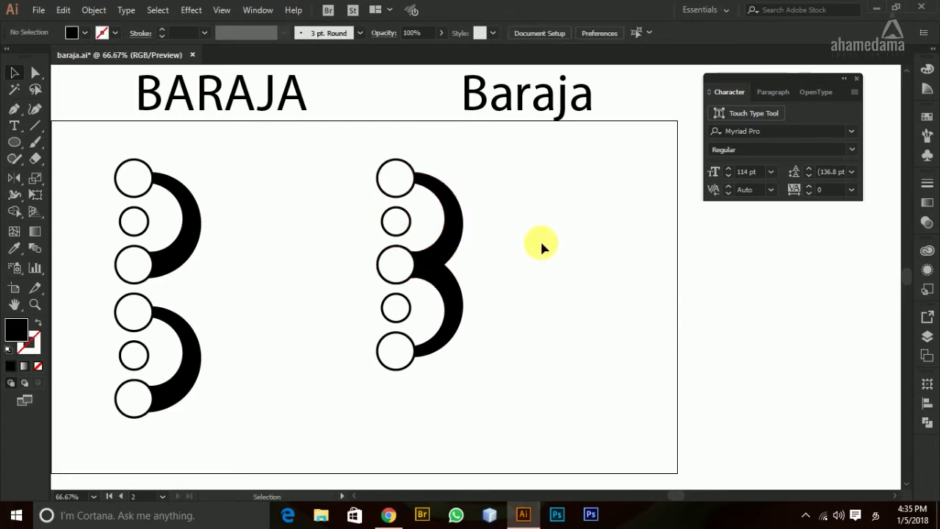
left_click(35, 73)
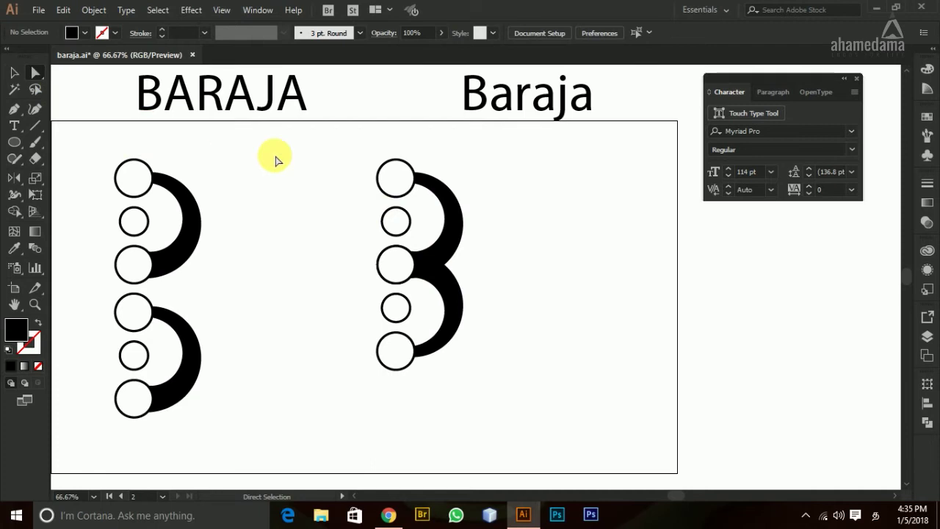
left_click(395, 222)
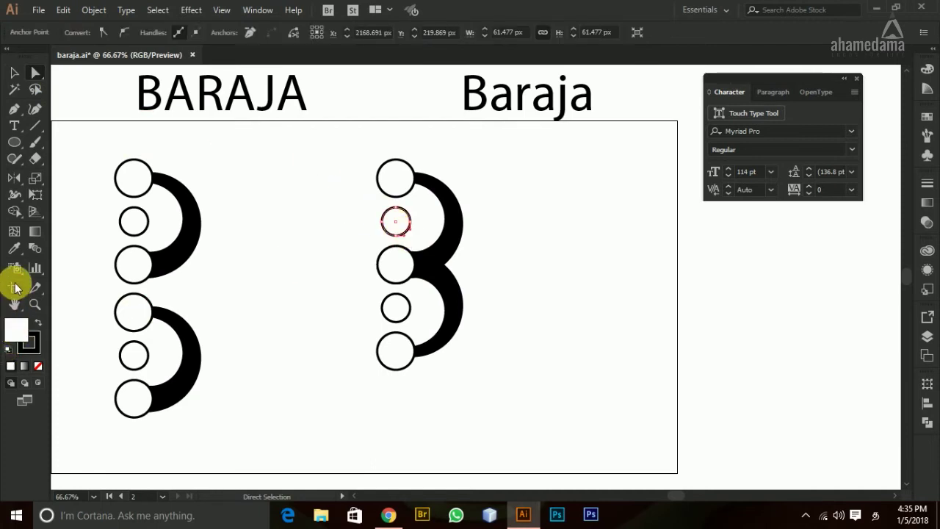
left_click(13, 253)
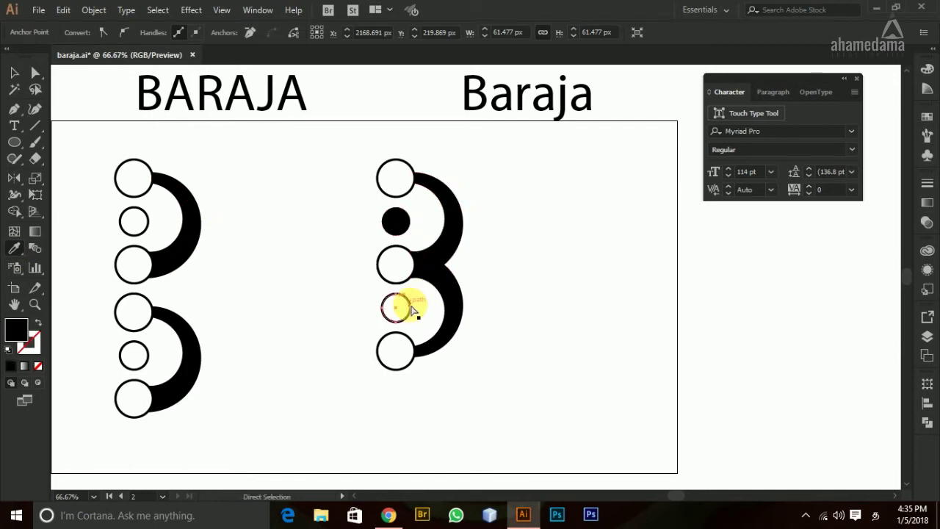
left_click(455, 251)
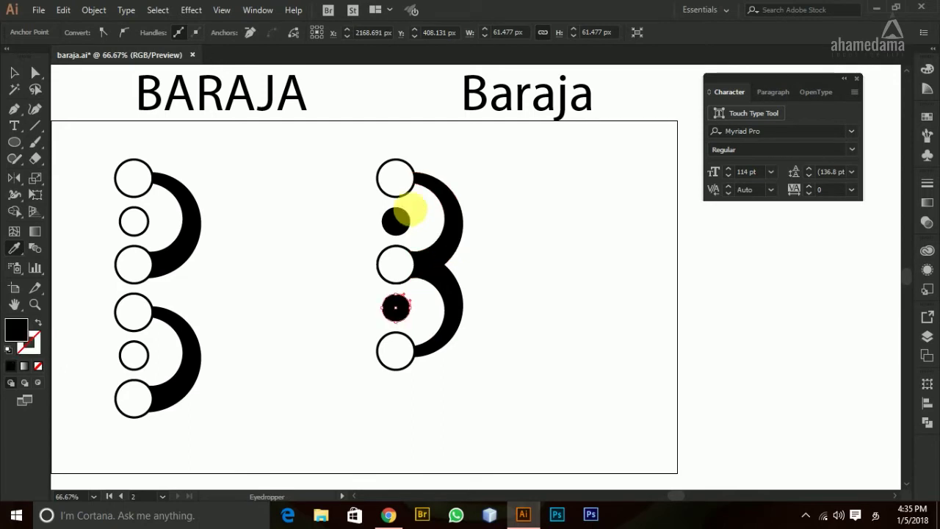
left_click(14, 72)
left_click(280, 173)
Step: Duplicate the second artboard with its artwork directly below it and leave artboard editing
scroll(554, 299, "down", 3)
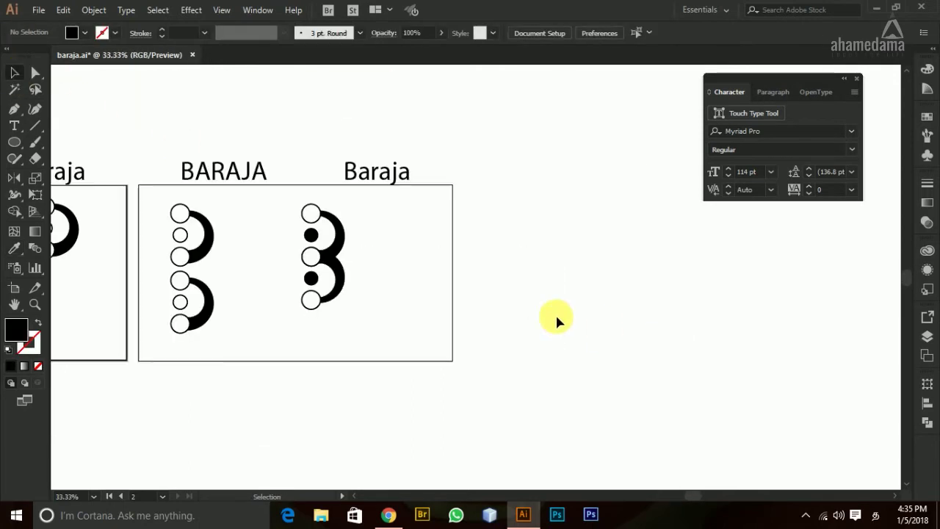
left_click(14, 287)
left_click_drag(309, 245, 308, 401)
key("v")
Step: Delete the duplicated text labels and the left B from the new third artboard
scroll(311, 366, "up", 1)
left_click_drag(176, 222, 535, 251)
key("Delete")
left_click_drag(211, 268, 287, 409)
key("Delete")
Step: Scale down the remaining B and move it further left on the third artboard
left_click_drag(339, 268, 401, 367)
scroll(400, 364, "up", 1)
left_click_drag(396, 389, 381, 352)
left_click_drag(378, 309, 294, 282)
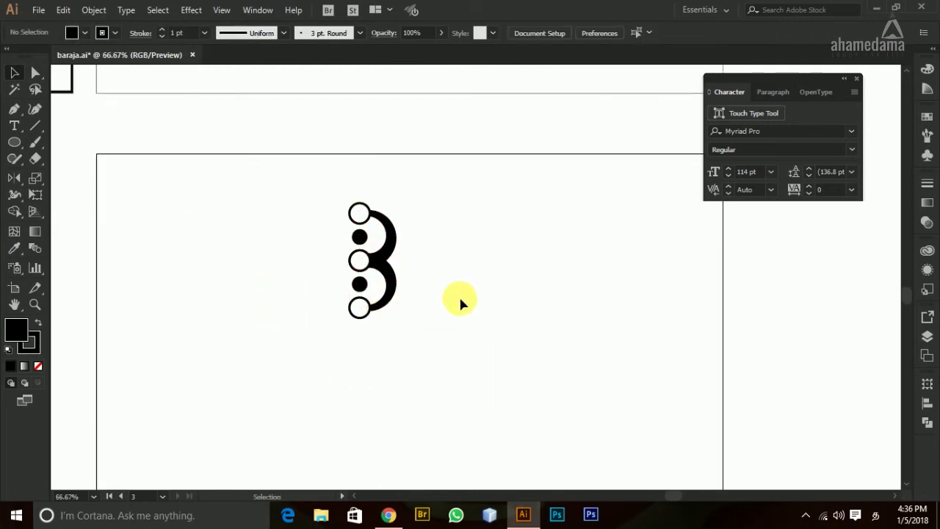
Step: Reflect the lower half of the small B in place about the horizontal axis, with the preview on
scroll(411, 282, "up", 1)
left_click(379, 279)
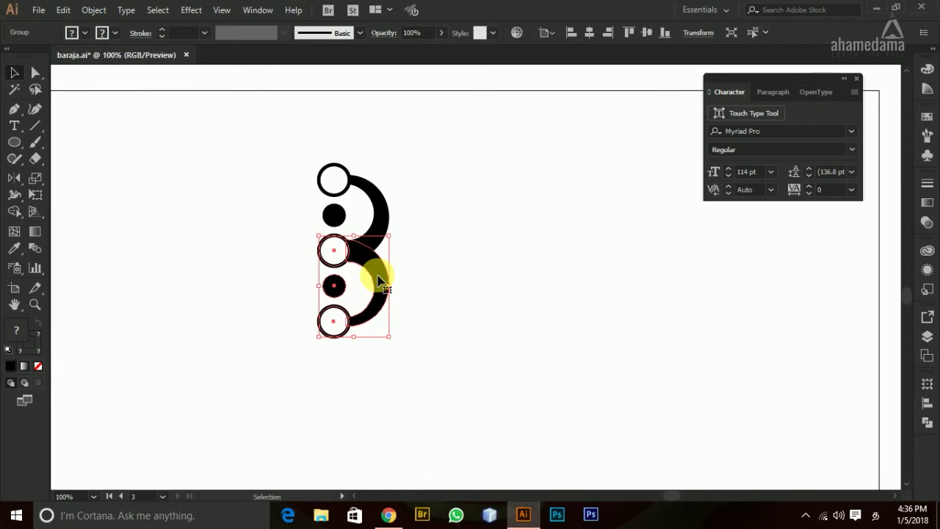
double_click(16, 180)
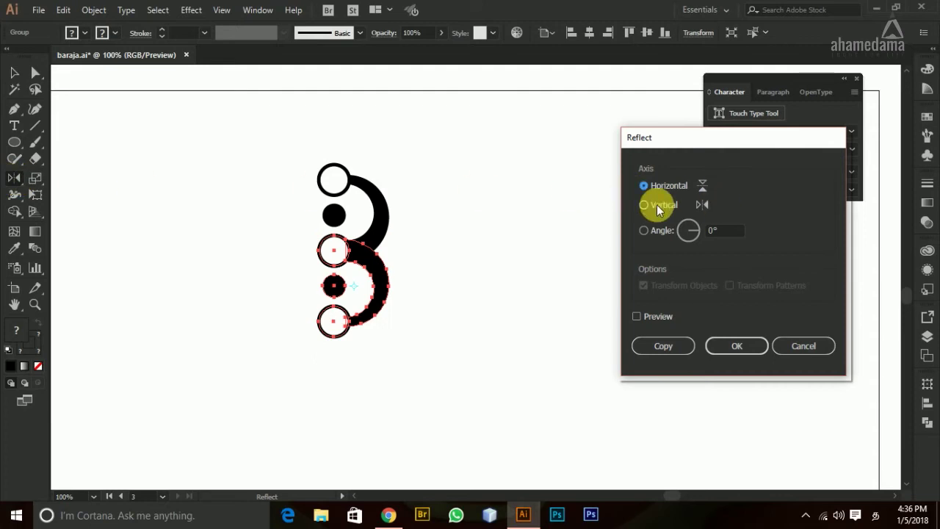
left_click(657, 315)
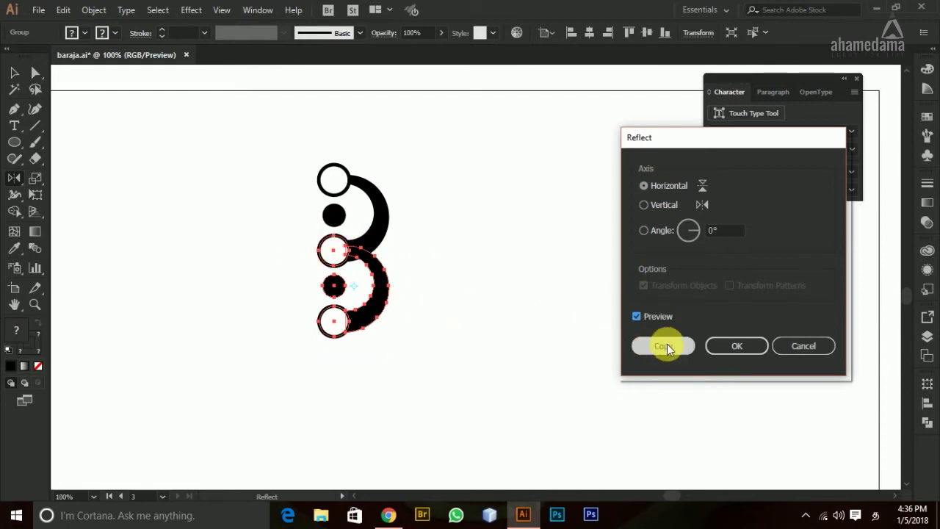
left_click(740, 345)
left_click(14, 72)
left_click(159, 170)
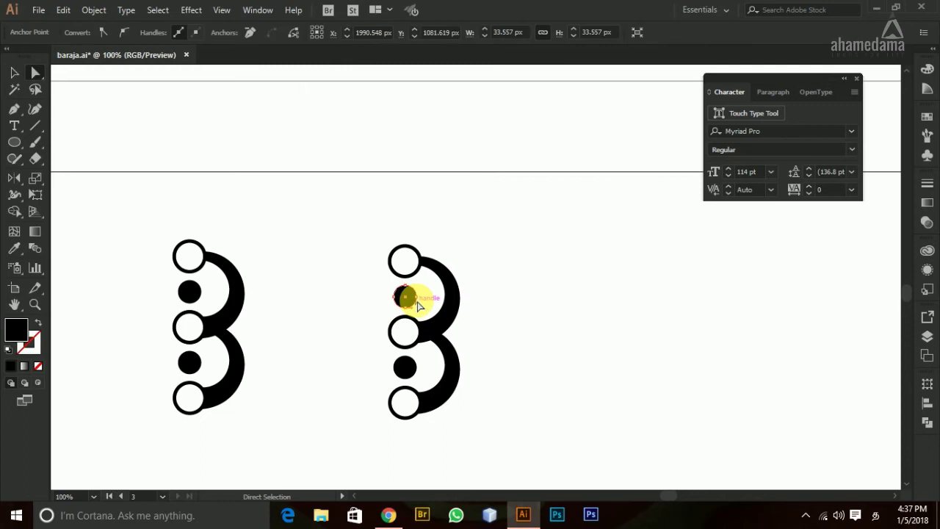
Step: Give the right B's two small circles the white fill and black outline of the large circles
key("i")
left_click(189, 256)
left_click(404, 370, "ctrl")
left_click(190, 257)
left_click(14, 73)
left_click(462, 308)
Step: Place a copy of the outlined-circle B to its right and fill the copy's three large circles with the arc's solid black
scroll(463, 309, "down", 2)
left_click_drag(449, 336, 535, 337)
scroll(599, 341, "up", 1)
key("a")
left_click(485, 269)
scroll(535, 286, "up", 2)
key("i")
left_click(486, 294)
left_click(430, 288, "ctrl")
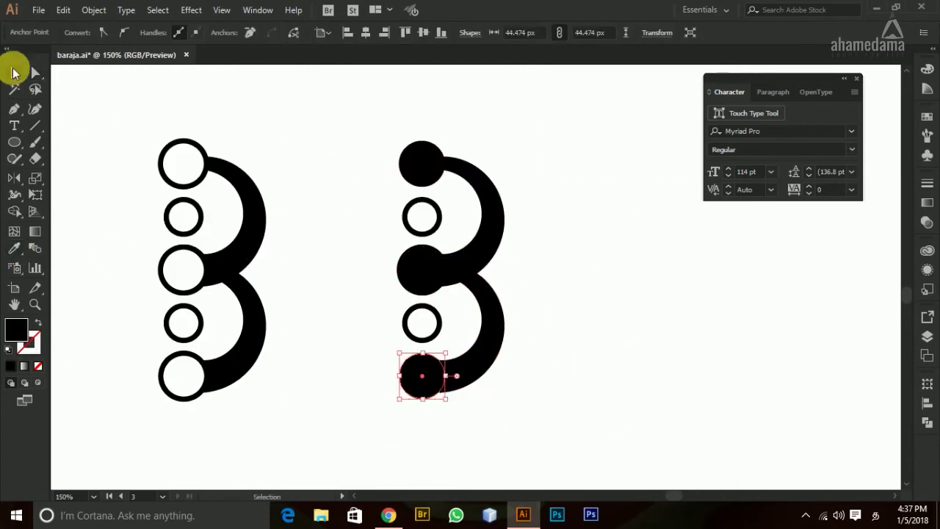
left_click(15, 73)
left_click(576, 256)
Step: Place a copy of the B with solid black large circles to its right as the fourth variation
scroll(576, 255, "down", 3)
left_click_drag(496, 206, 569, 307)
left_click_drag(537, 260, 619, 260)
scroll(680, 266, "up", 1)
left_click(676, 265)
Step: Place a copy of both halves of the fourth B, with all circles solid black, to its right
left_click(587, 235)
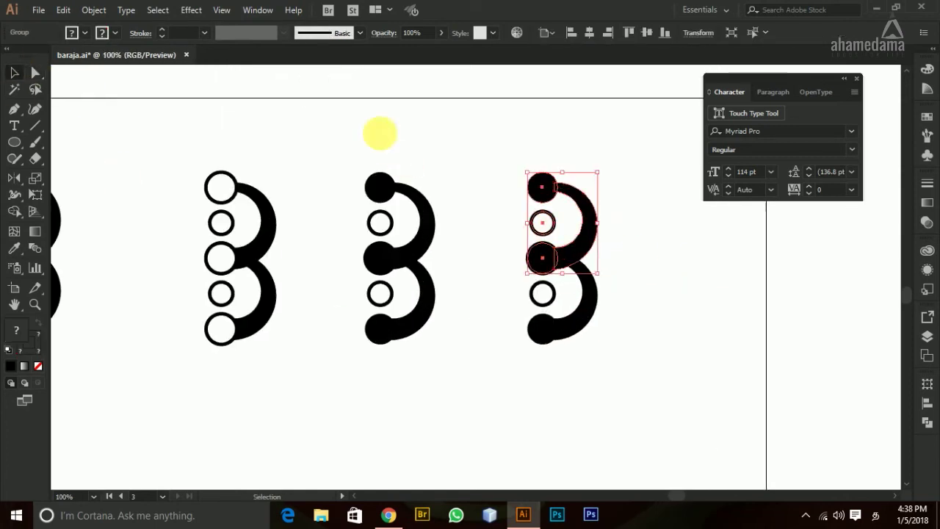
left_click(593, 287, "shift")
key("ctrl+minus")
left_click_drag(585, 235, 651, 234)
Step: Restyle both arcs of the fifth B with a white fill and 5 pt black outline sampled from an outlined circle
scroll(652, 234, "up", 2)
left_click(36, 73)
left_click(579, 268)
left_click(14, 248)
left_click(254, 268)
left_click(585, 192, "ctrl")
left_click(591, 243)
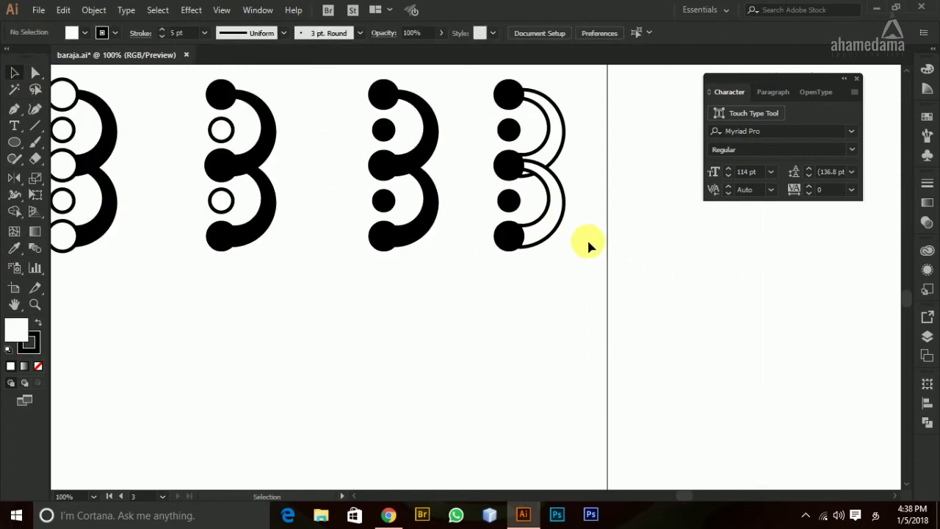
Step: Unite the fifth B's two outlined arcs into a single shape with Pathfinder
key("ctrl+plus")
left_click(593, 262)
left_click(927, 422)
left_click(706, 407)
left_click(661, 316)
Step: Shift the whole row of Bs left on the third artboard and move the fourth B closer to the third
left_click_drag(504, 103, 634, 399)
scroll(688, 226, "down", 3)
left_click_drag(286, 177, 679, 294)
left_click_drag(659, 260, 626, 256)
left_click(511, 160)
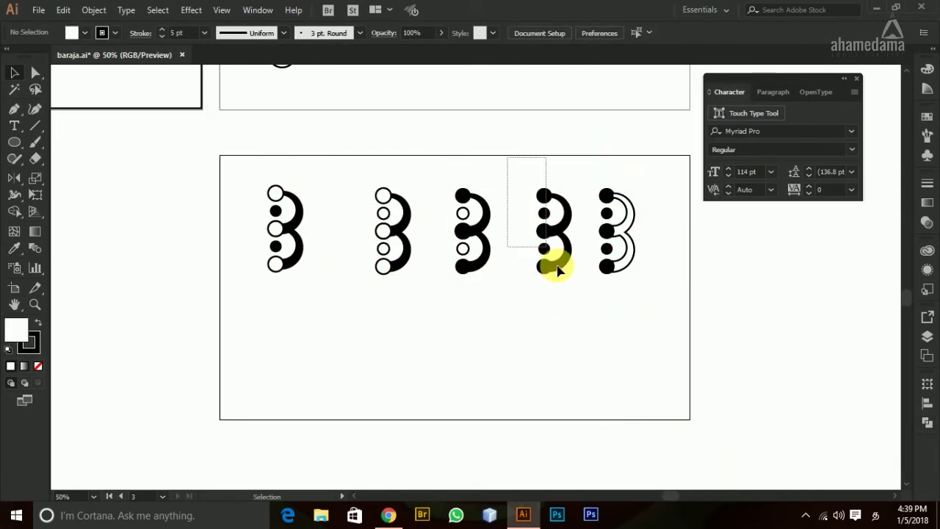
left_click_drag(565, 252, 546, 250)
left_click(619, 336)
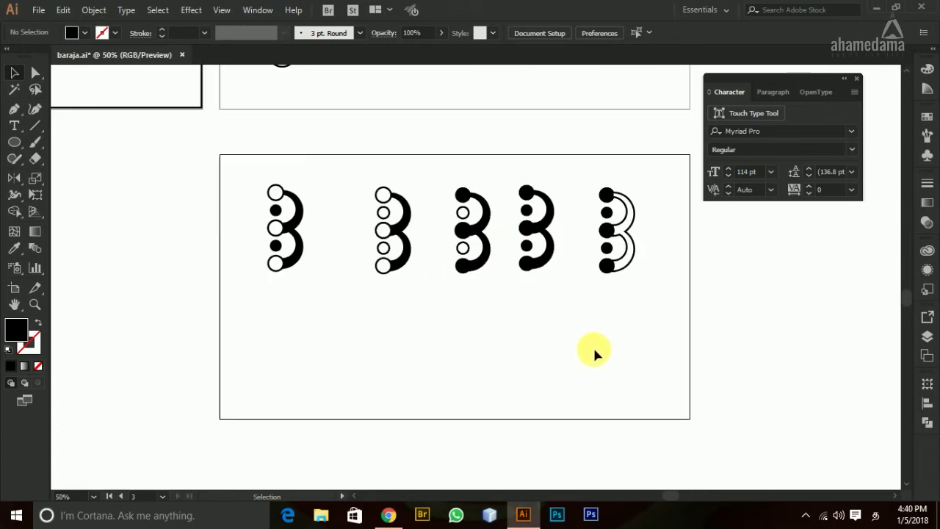
Step: Place a copy of the fourth B's bottom circle below that B
left_click(35, 72)
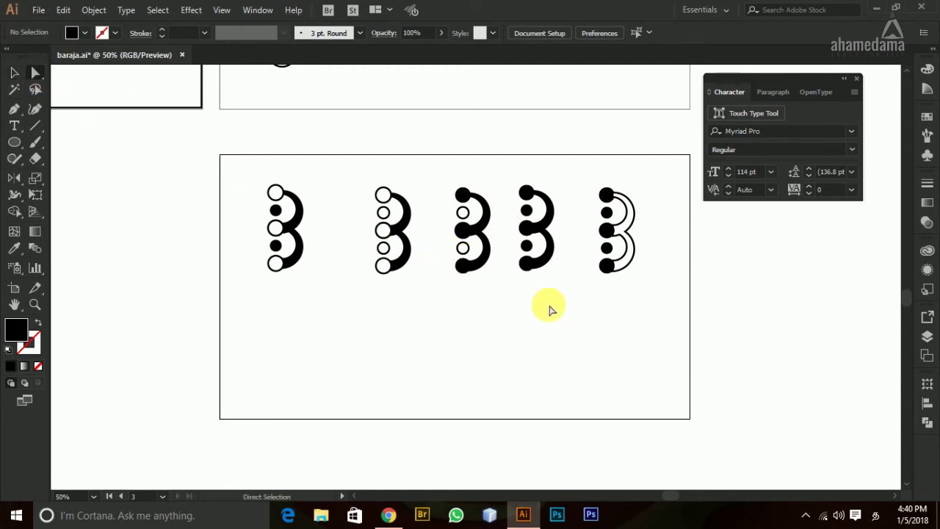
left_click(525, 273)
scroll(526, 273, "up", 3)
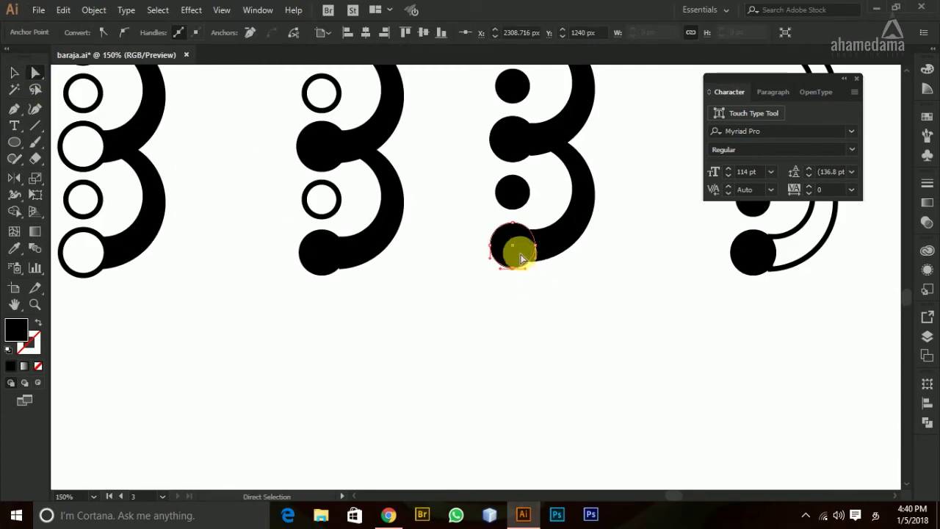
left_click_drag(524, 260, 517, 417)
scroll(587, 323, "down", 3)
scroll(529, 347, "up", 1)
Step: Convert the lower end of the copied circle to a sharp anchor point, forming a downward teardrop
left_click_drag(13, 109, 86, 160)
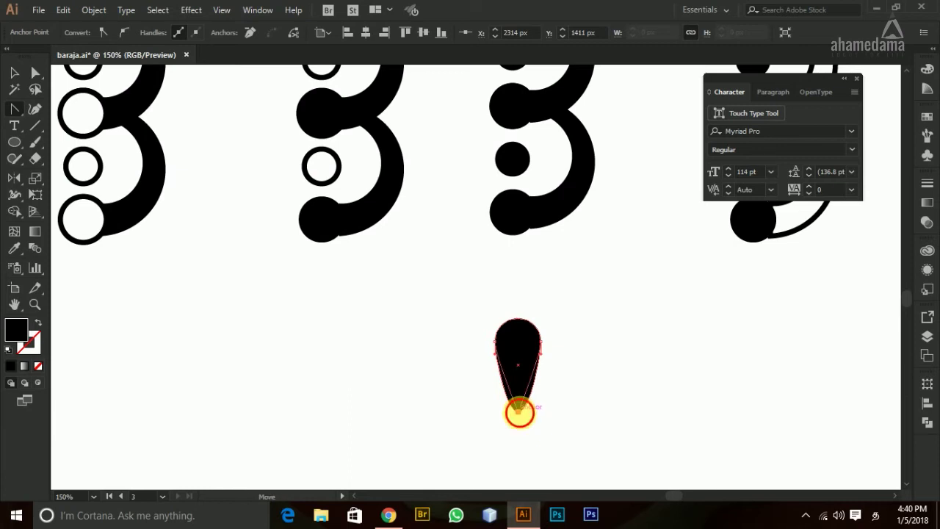
left_click(14, 73)
left_click(334, 327)
Step: Place a copy of the fourth B with its teardrop below the first B, at the artboard's lower left
scroll(440, 346, "down", 3)
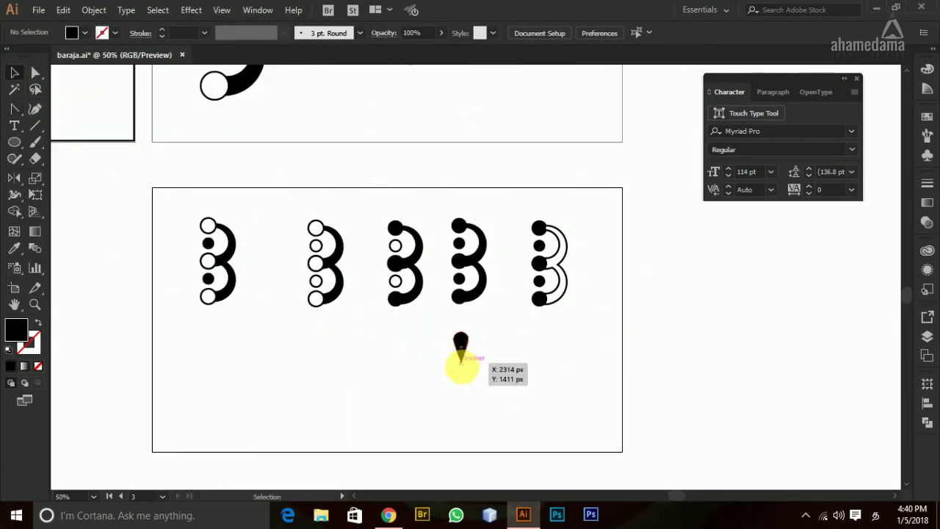
scroll(461, 346, "up", 1)
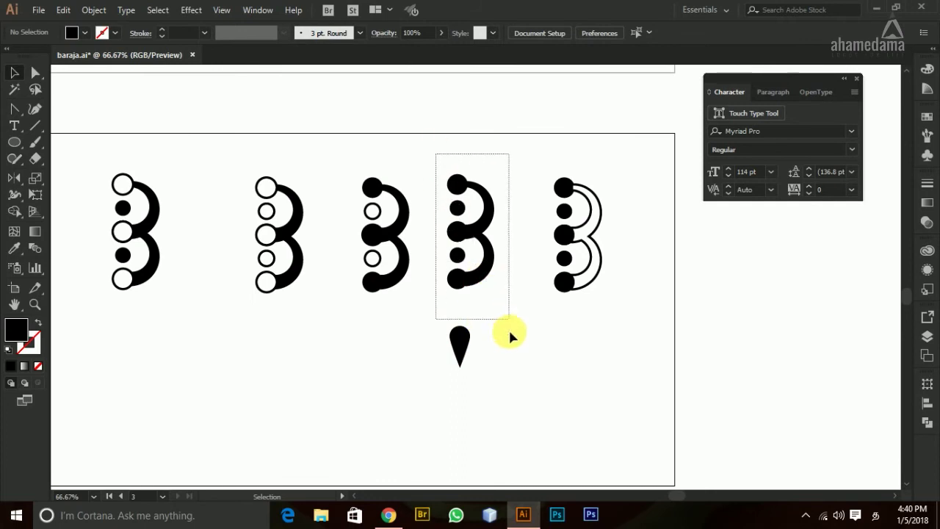
scroll(510, 369, "down", 1)
left_click_drag(476, 207, 218, 329)
left_click(182, 416)
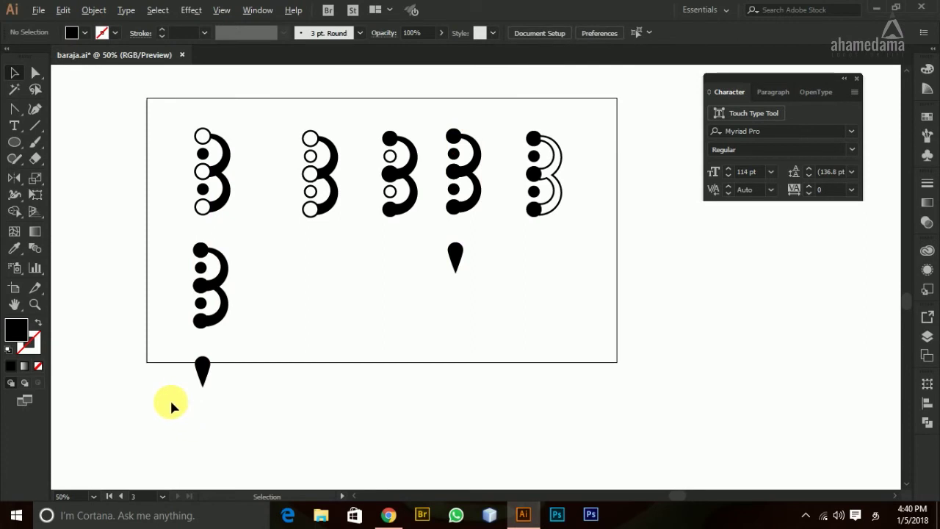
Step: Move the separate teardrop up onto the bottom circle of the B at the third artboard's lower left
scroll(184, 411, "up", 2)
left_click(238, 364)
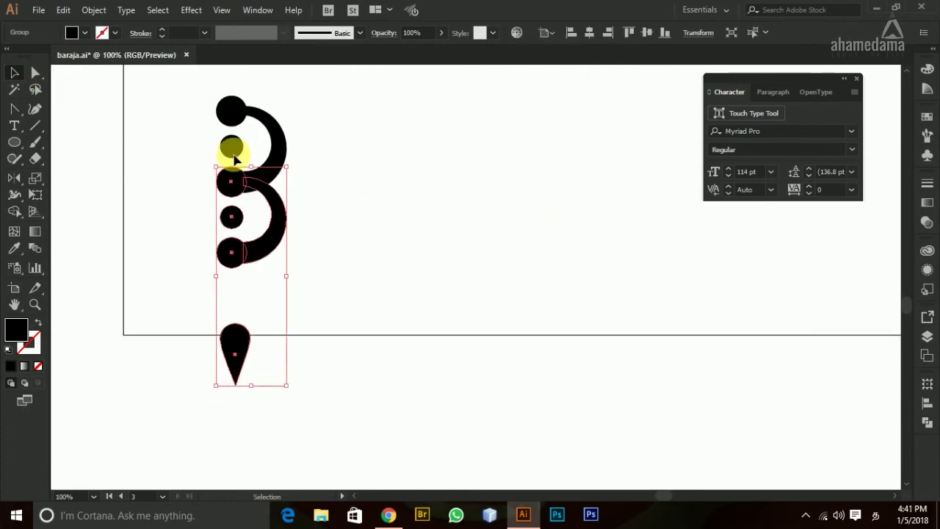
left_click(377, 310)
left_click(246, 336)
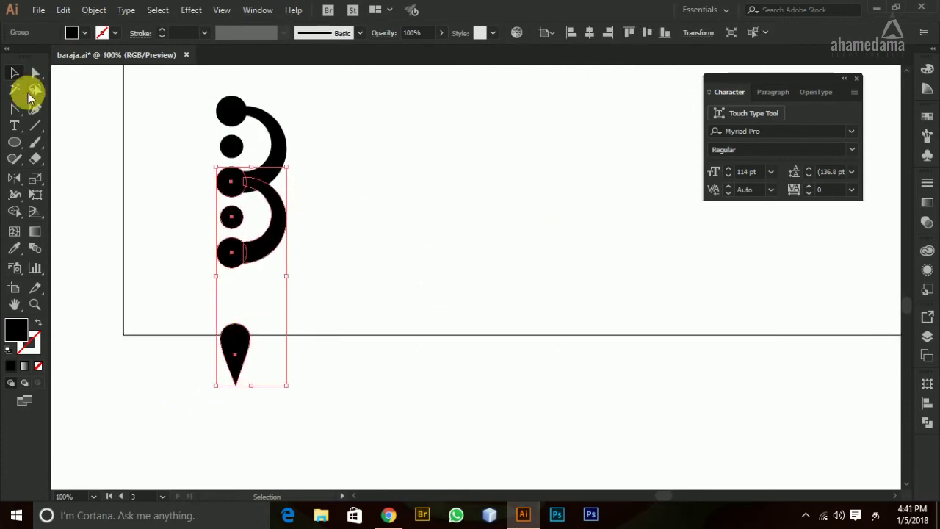
left_click(35, 72)
left_click(463, 225)
left_click_drag(239, 339, 236, 254)
left_click(419, 279)
scroll(422, 287, "down", 3)
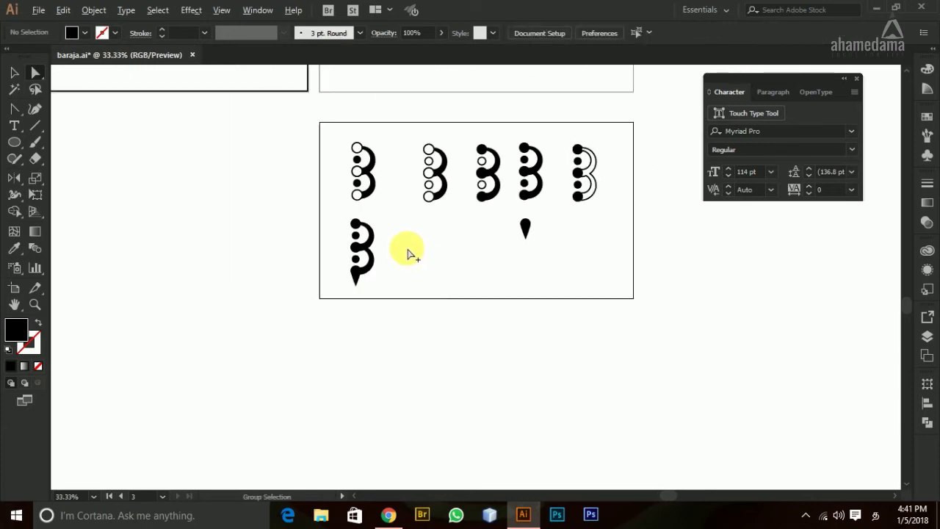
Step: Shorten the teardrop under the lower-left B by raising its pointed anchor to about Y 1587 px
scroll(422, 264, "up", 2)
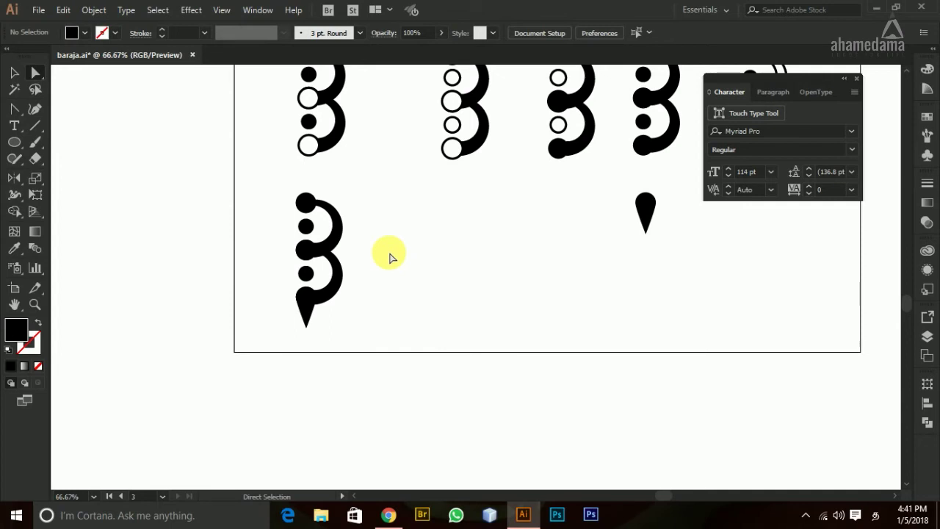
scroll(326, 279, "up", 2)
key("v")
left_click(292, 378)
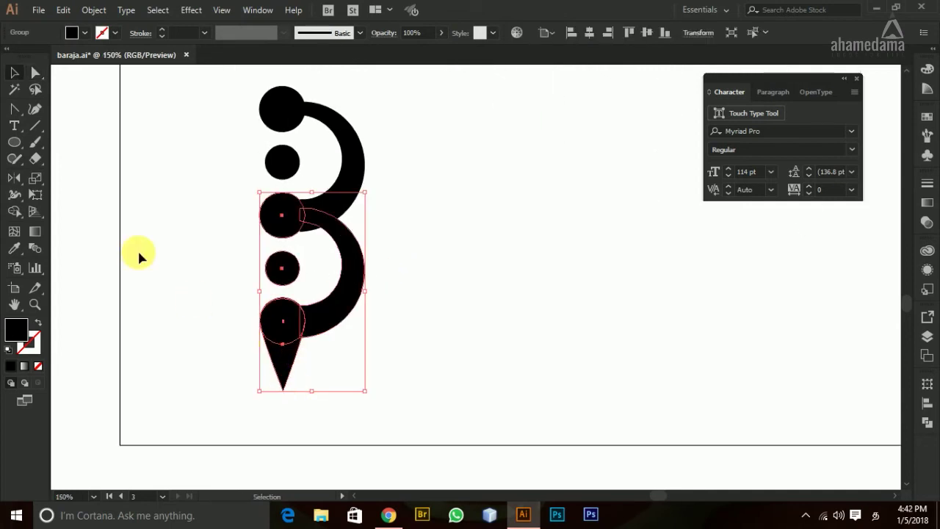
left_click(35, 72)
left_click(198, 287)
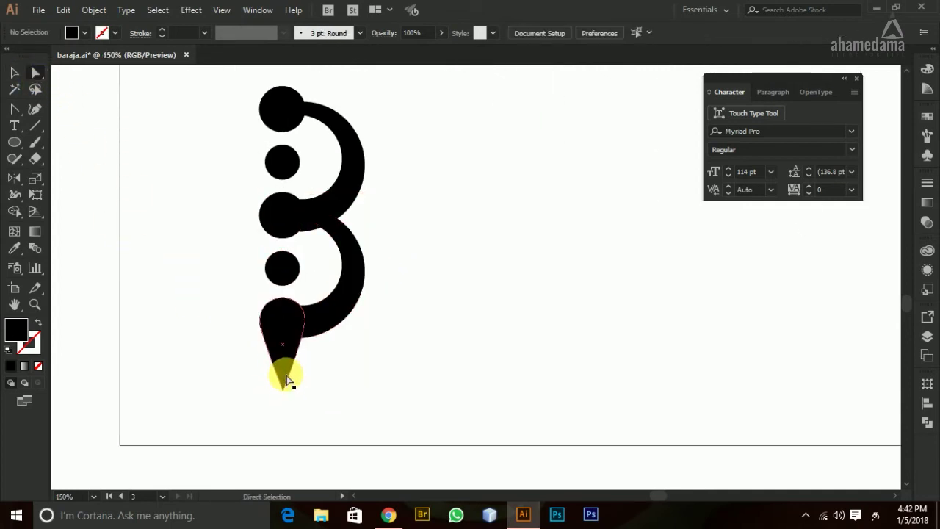
left_click(286, 383)
scroll(288, 402, "up", 2)
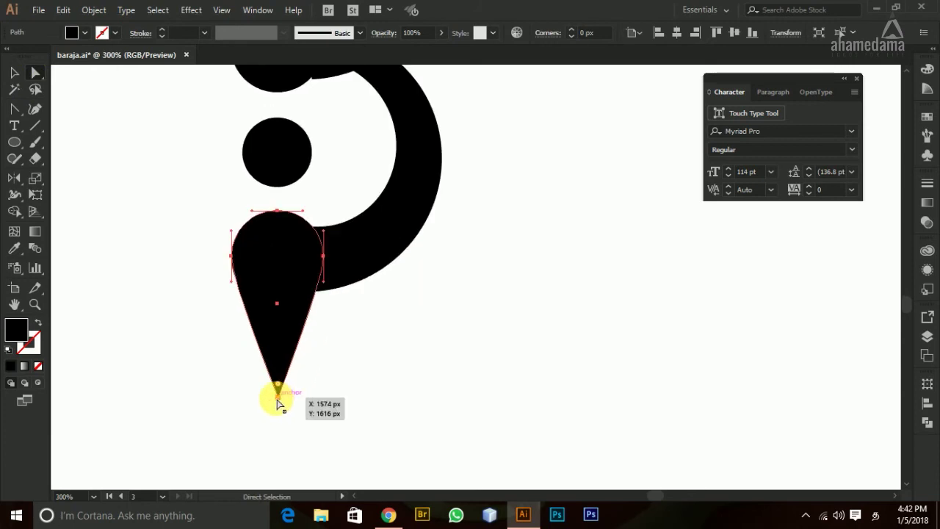
left_click(278, 401)
left_click_drag(278, 401, 277, 337)
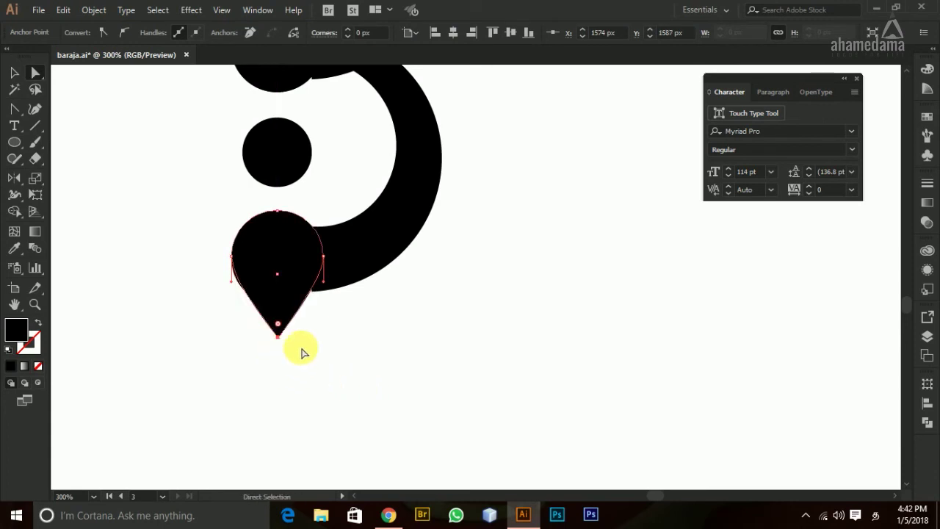
Step: Fine-tune the teardrop's tip by shifting its anchor slightly down and to the right
scroll(315, 302, "up", 2)
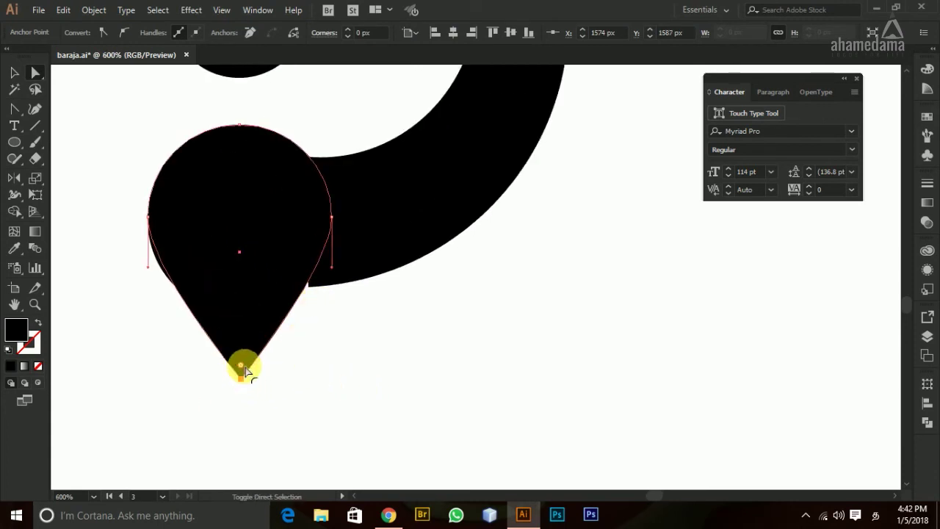
mouse_move(242, 380)
left_mouse_down()
mouse_move(237, 373)
mouse_move(244, 398)
mouse_move(245, 387)
left_mouse_up()
left_click(361, 375)
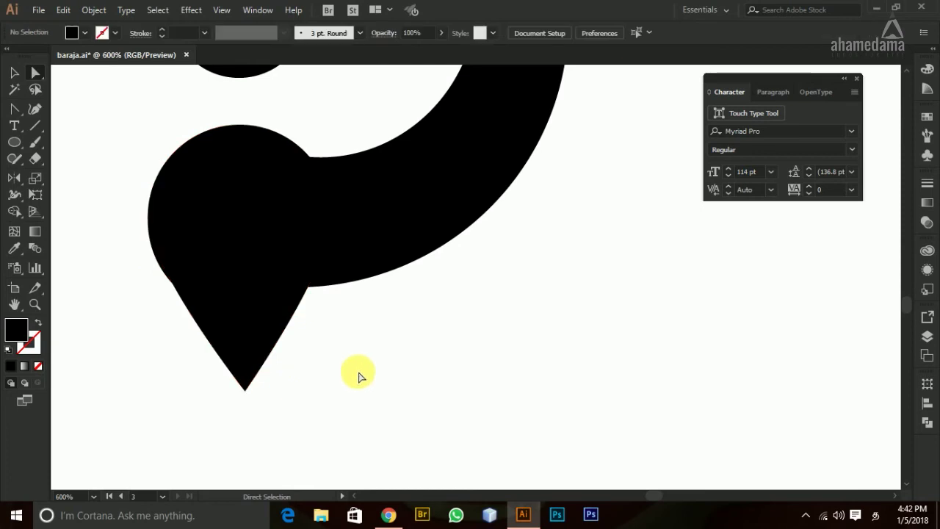
Step: Draw a fourth artboard about 1334 by 750 px to the left of the third artboard
scroll(378, 372, "down", 4)
scroll(431, 383, "down", 4)
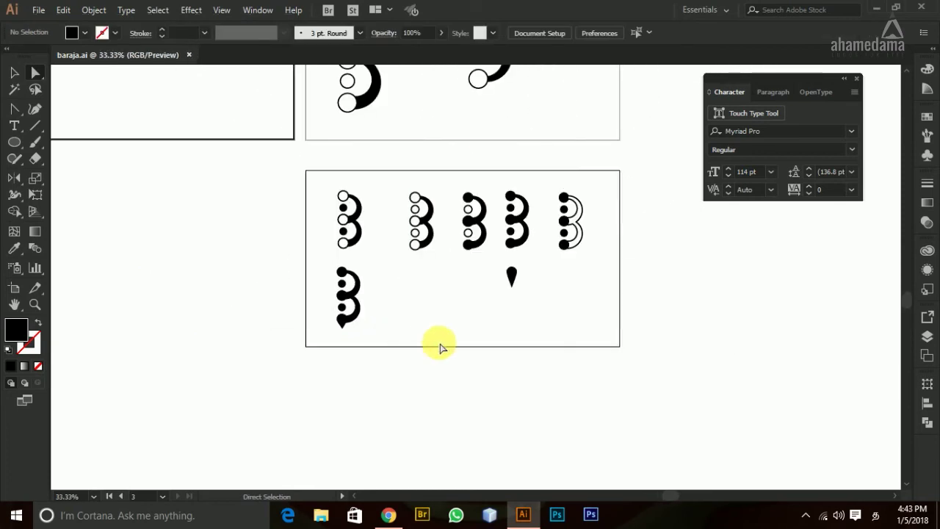
scroll(461, 347, "left", 5)
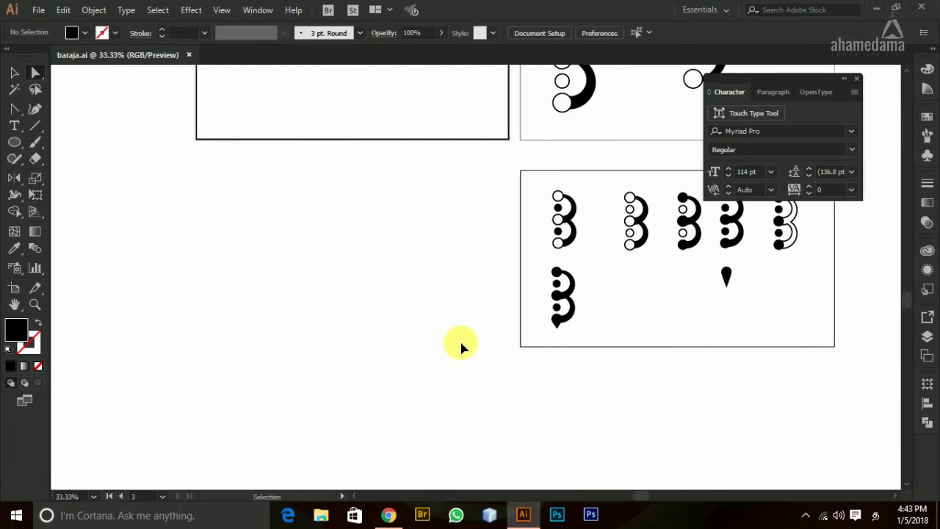
left_click(14, 286)
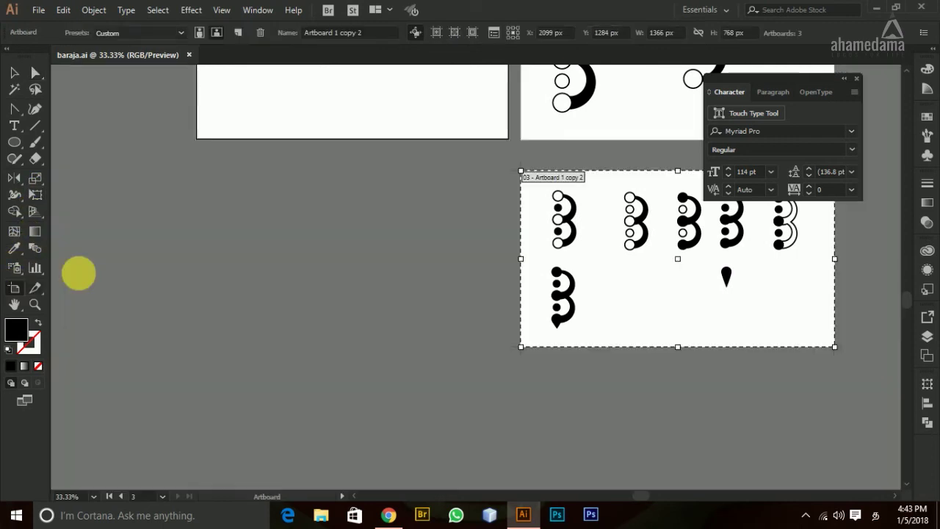
left_click_drag(200, 156, 374, 328)
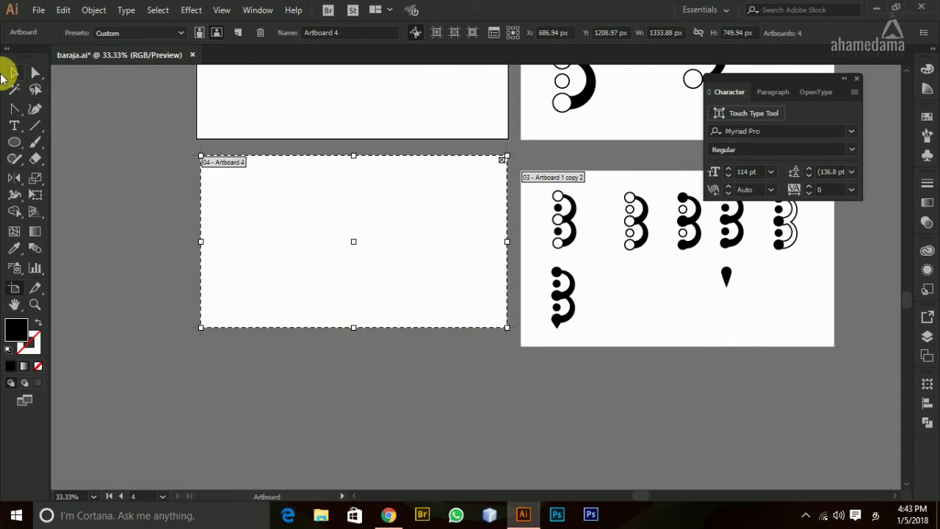
left_click(14, 73)
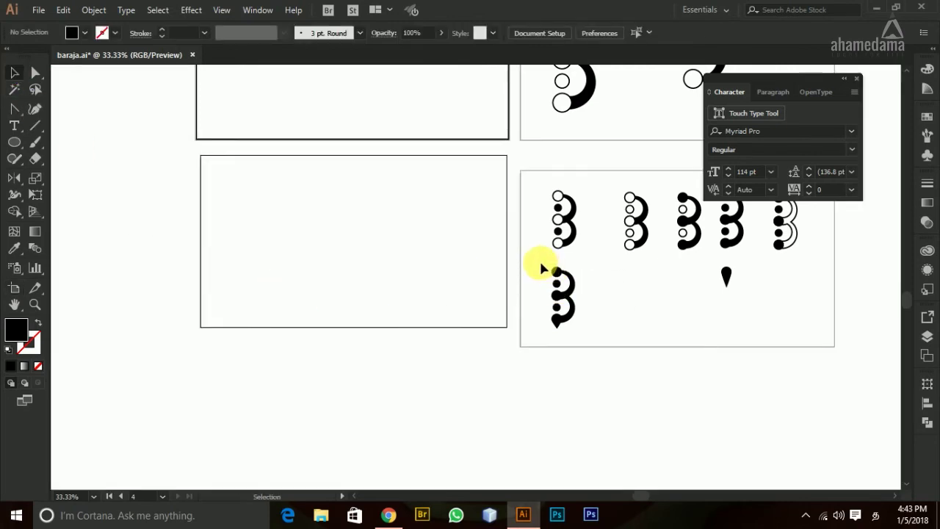
Step: Place a copy of the teardrop-ended B on the upper middle of the fourth artboard
left_click(547, 290)
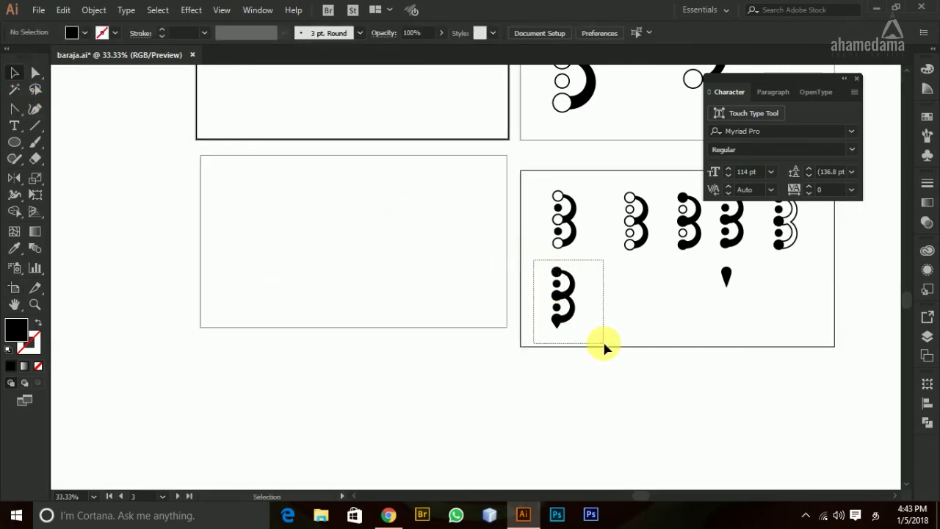
left_click_drag(603, 343, 605, 343)
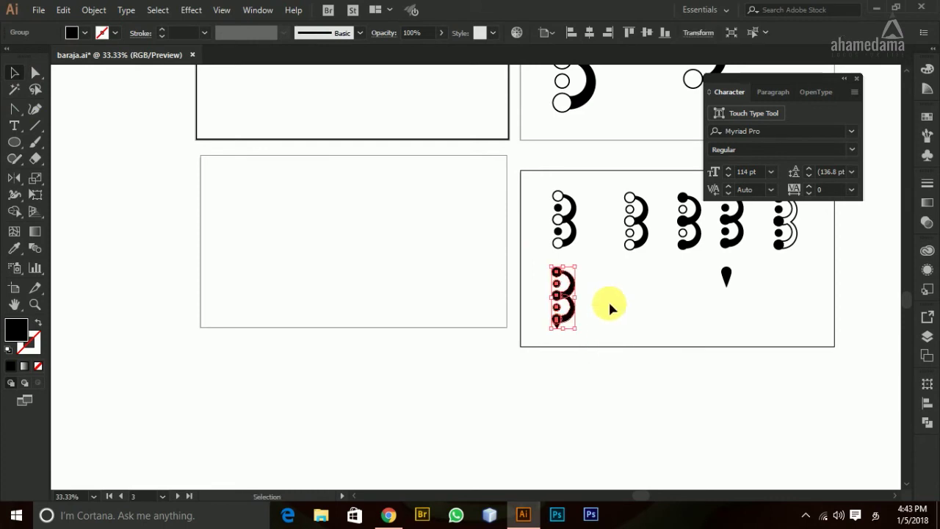
left_click(587, 306)
left_click_drag(566, 305, 354, 214)
left_click(414, 241)
Step: Place the mixed-case Baraja text from above the second artboard directly beneath the B on the fourth artboard
scroll(426, 315, "down", 3)
scroll(497, 221, "up", 1)
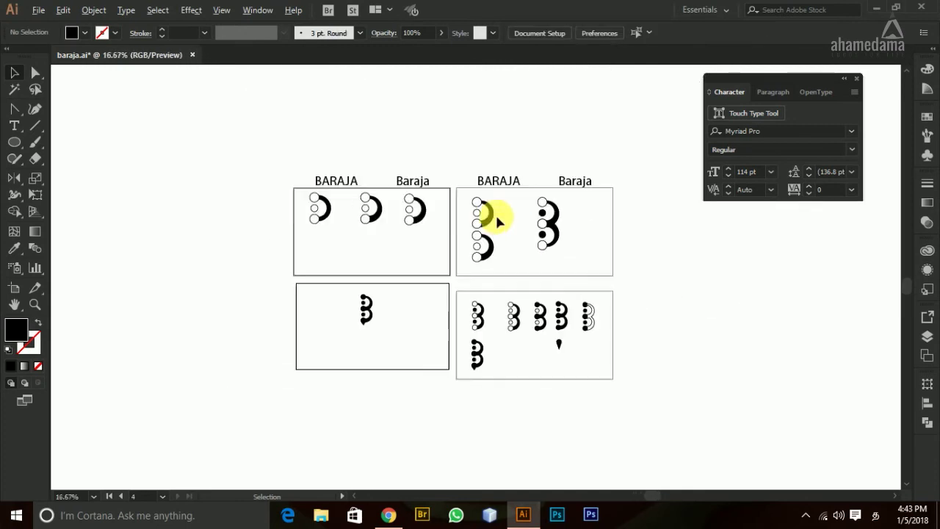
left_click_drag(575, 184, 360, 335)
left_click(379, 345)
scroll(378, 321, "up", 2)
scroll(397, 351, "up", 1)
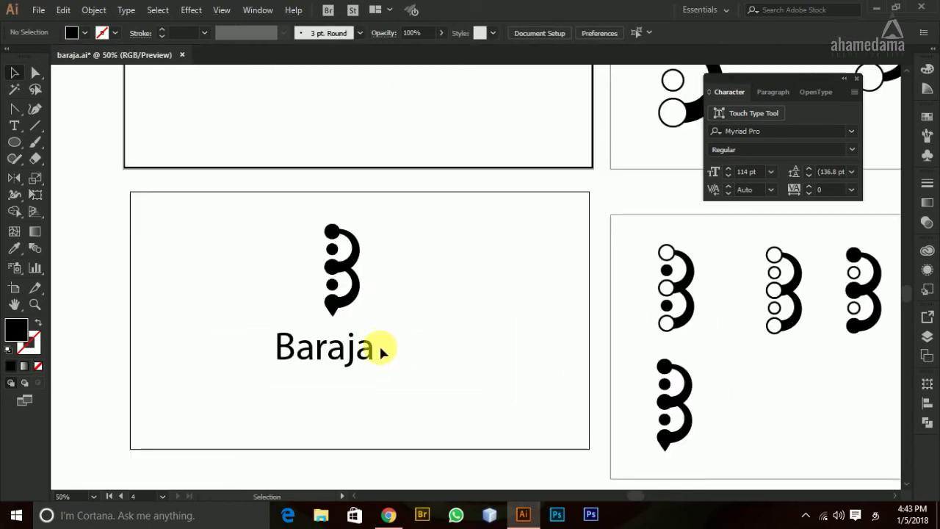
left_click_drag(355, 340, 379, 329)
left_click(385, 378)
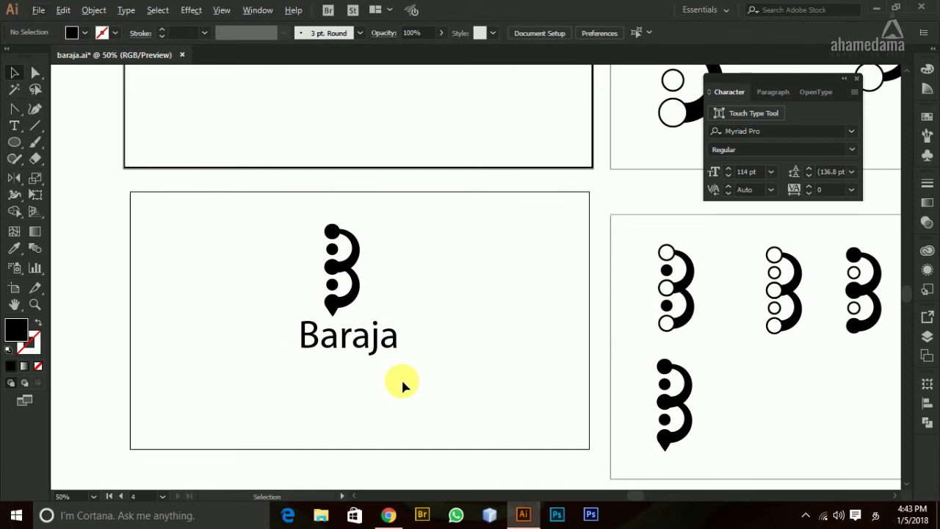
Step: Tighten the text frame around Baraja and fit the stacked logo into the artboard's upper-left corner, with the text at 83.46 pt
left_click(342, 332)
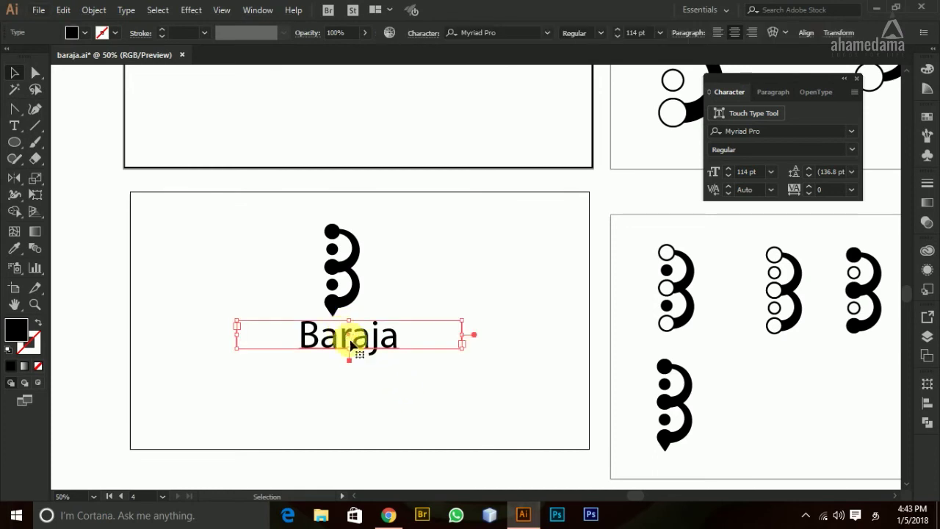
left_click_drag(349, 355, 349, 381)
left_click_drag(237, 350, 286, 351)
left_click_drag(413, 350, 425, 350)
left_click(618, 30)
left_click(617, 35)
left_click(617, 30)
left_click(547, 235)
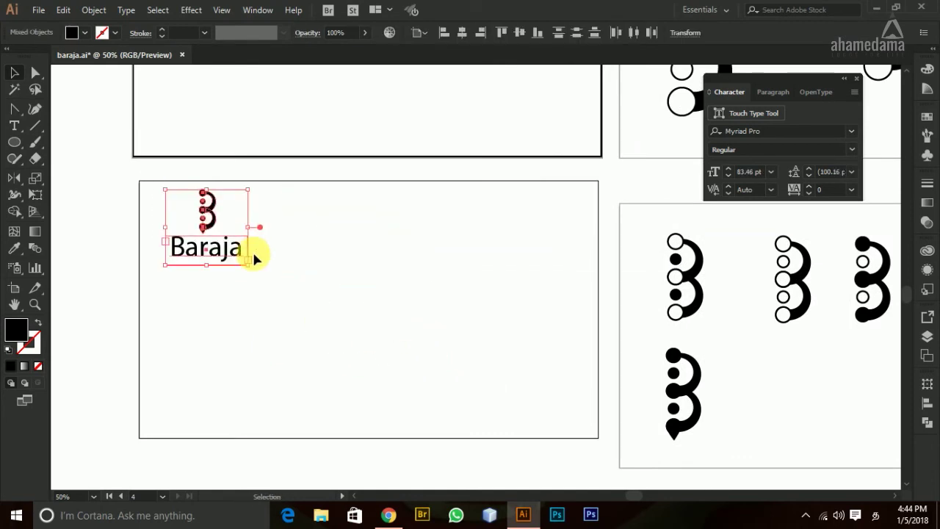
Step: Make a horizontal logo version from a copy, with the Baraja text vertically centred to the right of the B
left_click_drag(334, 257, 389, 219)
left_click_drag(288, 184, 431, 227)
left_click_drag(374, 213, 372, 237)
Step: Place a copy of the horizontal logo at the upper right of the fourth artboard
left_click_drag(294, 197, 425, 263)
left_click_drag(368, 236, 516, 236)
left_click(551, 292)
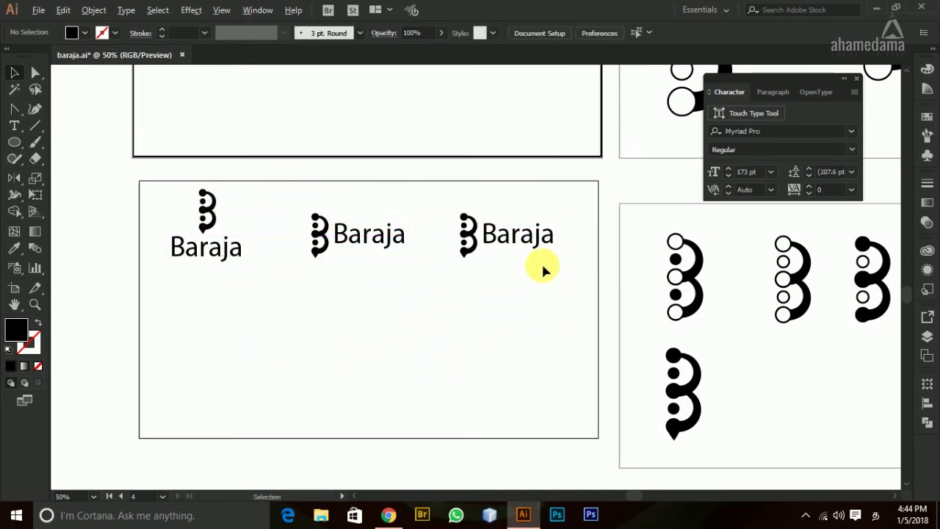
Step: Remove the capital B from the third logo's text so it reads araja
scroll(538, 253, "up", 1)
double_click(512, 229)
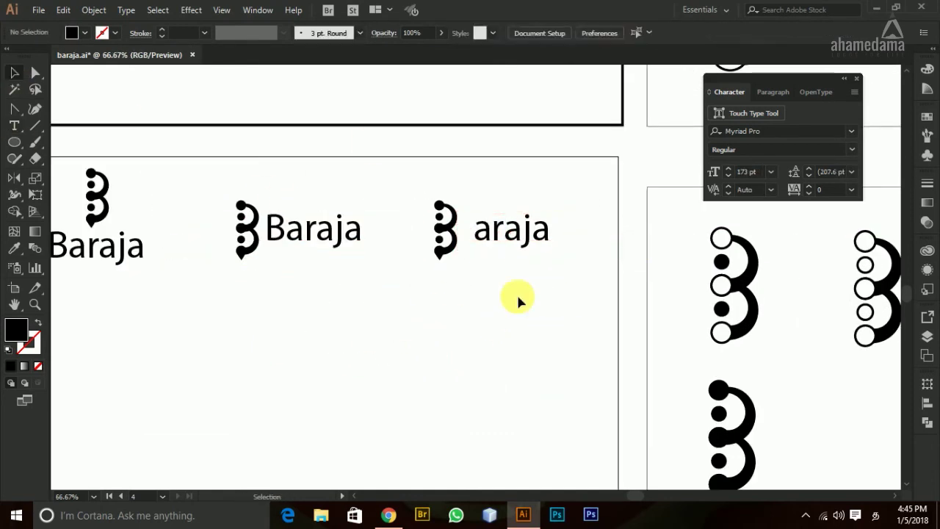
scroll(442, 339, "left", 2)
scroll(615, 353, "up", 1)
scroll(616, 327, "down", 2)
scroll(616, 323, "up", 2)
Step: Enlarge the araja text to 109 pt and nudge it into place right beside the B symbol
left_click(558, 254)
left_click_drag(625, 229, 660, 219)
left_click(618, 30)
left_click(618, 30)
left_click(618, 30)
key("Right")
key("Right")
key("Right")
key("Right")
key("Right")
key("Right")
key("Right")
key("Right")
left_click(552, 341)
scroll(576, 309, "down", 1)
left_click(588, 238)
left_click(661, 276)
Step: Place two side-by-side copies of the symbol-led Baraja logo in a second row on the fourth artboard
scroll(668, 323, "down", 1)
left_click_drag(672, 346, 518, 172)
left_click_drag(589, 210, 287, 293)
left_click_drag(331, 317, 482, 317)
left_click(524, 329)
Step: Change the font of the second lower logo's araja text to Montserrat Light
scroll(524, 329, "up", 2)
left_click(433, 283)
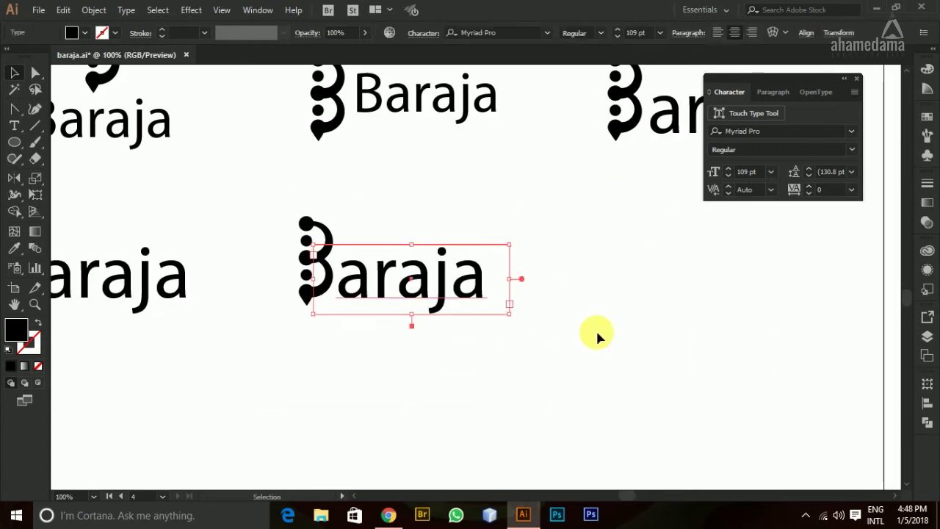
left_click(516, 32)
type("m")
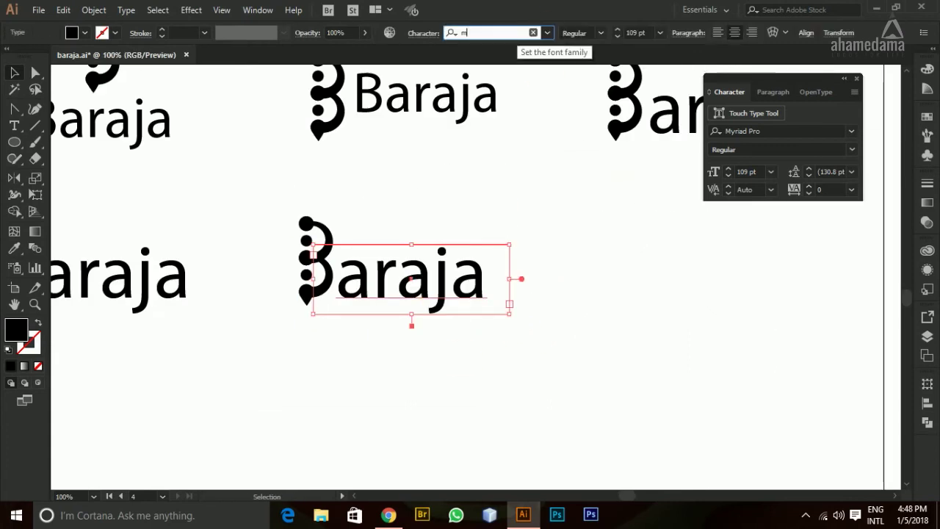
type("on")
key("Down")
key("Down")
key("Down")
key("Down")
key("Down")
key("Down")
key("Up")
key("Up")
key("Up")
key("Down")
key("Up")
key("Return")
left_click(294, 363)
left_click_drag(294, 363, 380, 396)
Step: Duplicate the fourth artboard directly below itself as a fifth artboard
scroll(308, 367, "down", 3)
scroll(243, 344, "down", 3)
key("shift+o")
left_click_drag(384, 233, 384, 411)
Step: Move the lower-left Baraja logo to the middle of the fifth artboard
key("v")
left_click_drag(225, 335, 348, 398)
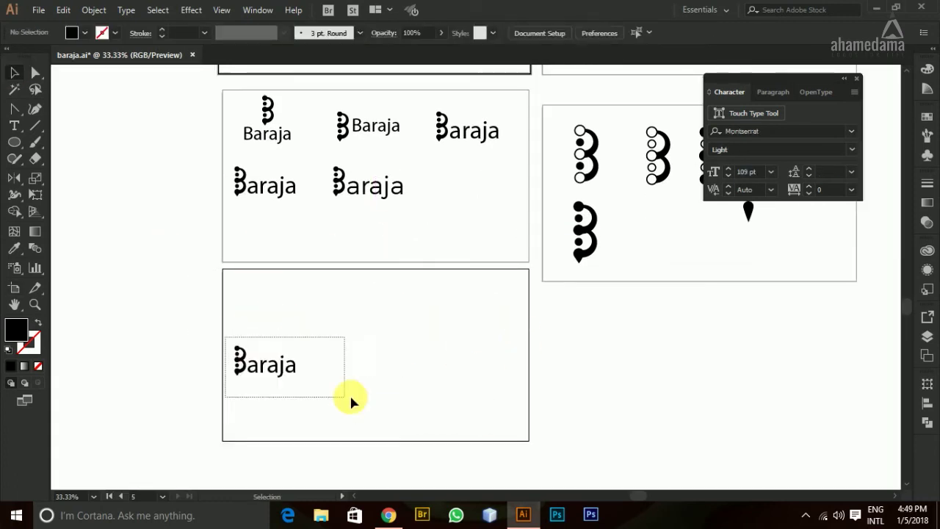
left_click_drag(264, 361, 366, 345)
left_click(484, 375)
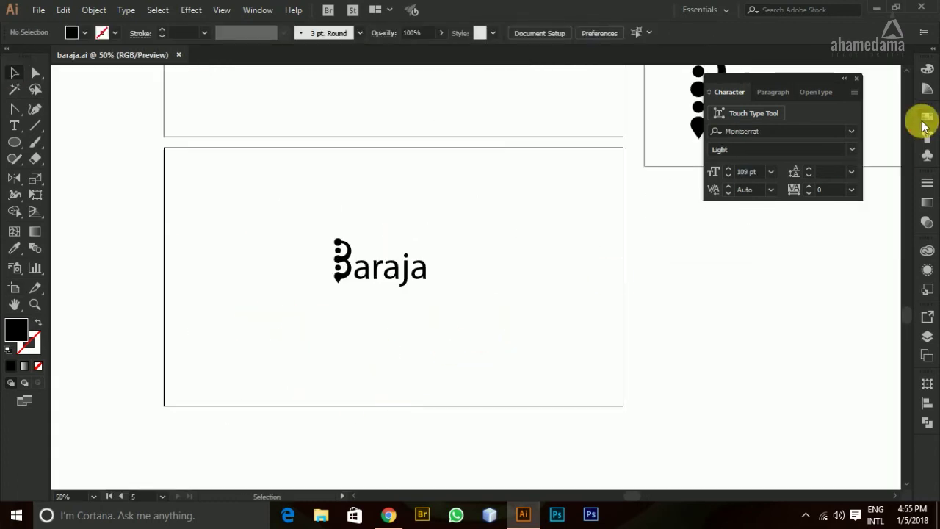
Step: Open the Scientific Split Complementary swatch library and enlarge its panel to show all colour groups
left_click(924, 120)
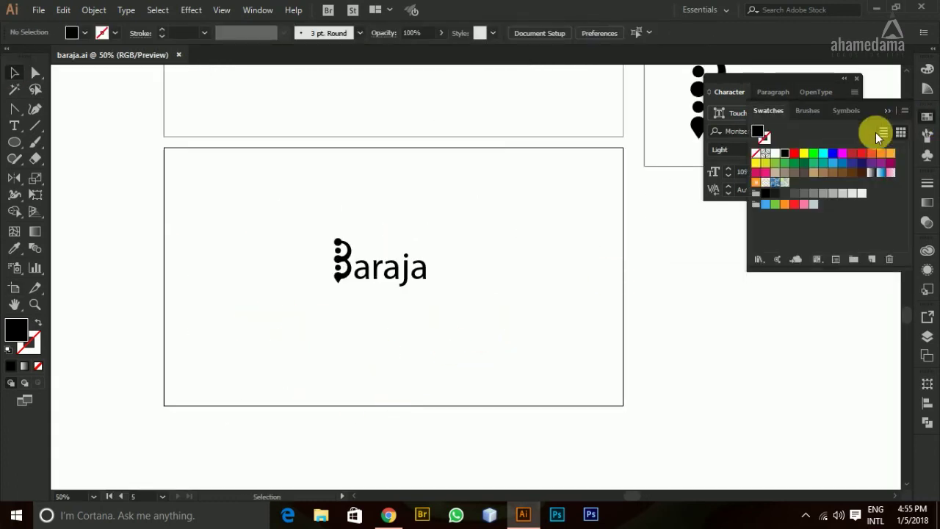
left_click(904, 111)
mouse_move(764, 416)
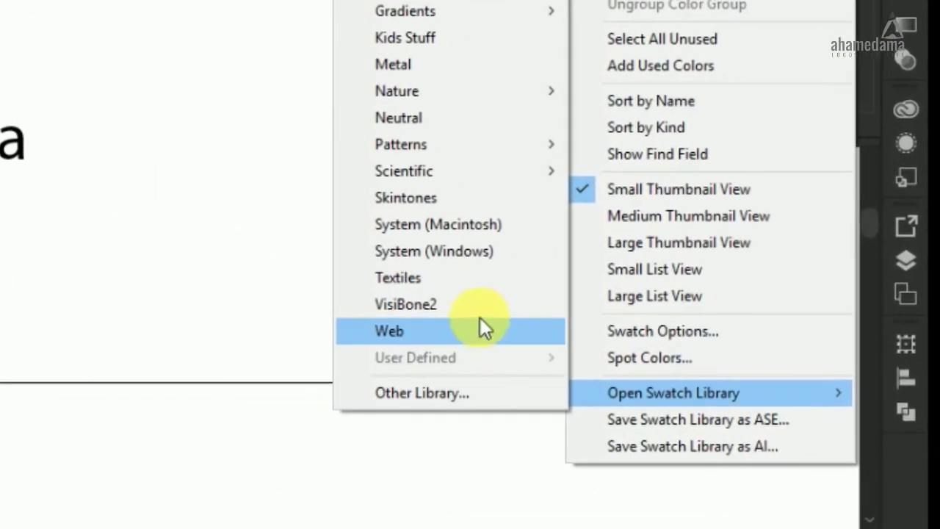
mouse_move(473, 180)
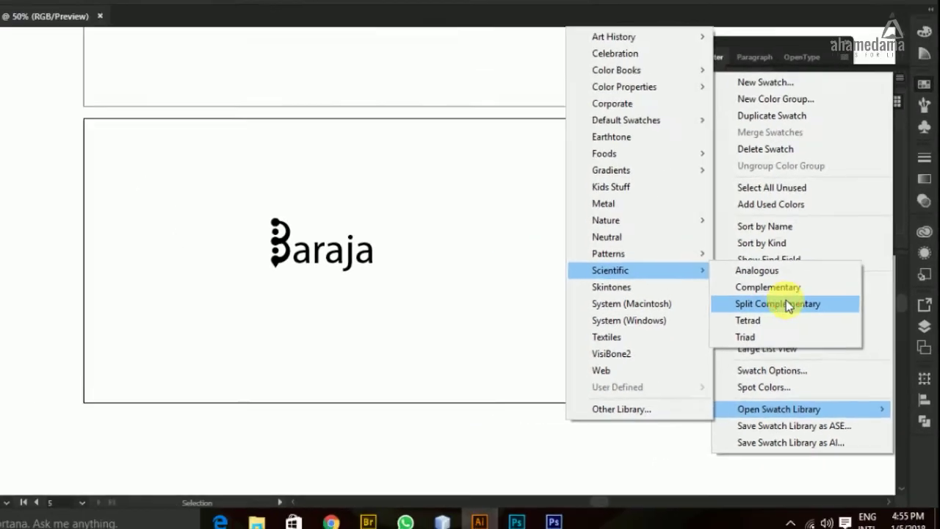
left_click(690, 224)
left_click_drag(670, 270, 716, 414)
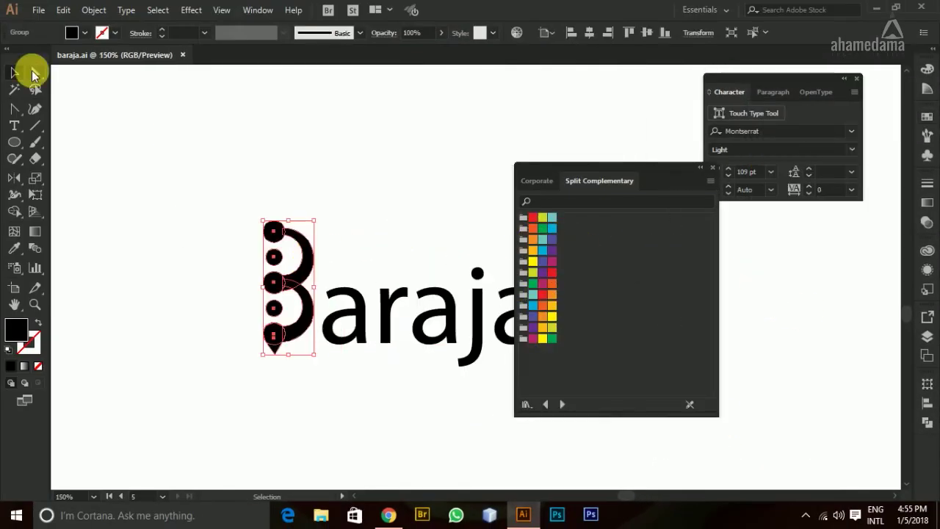
Step: Fill the arcs of the B with the blue swatch from the orange, blue and purple colour group, after trying orange
left_click(36, 72)
left_click(533, 251)
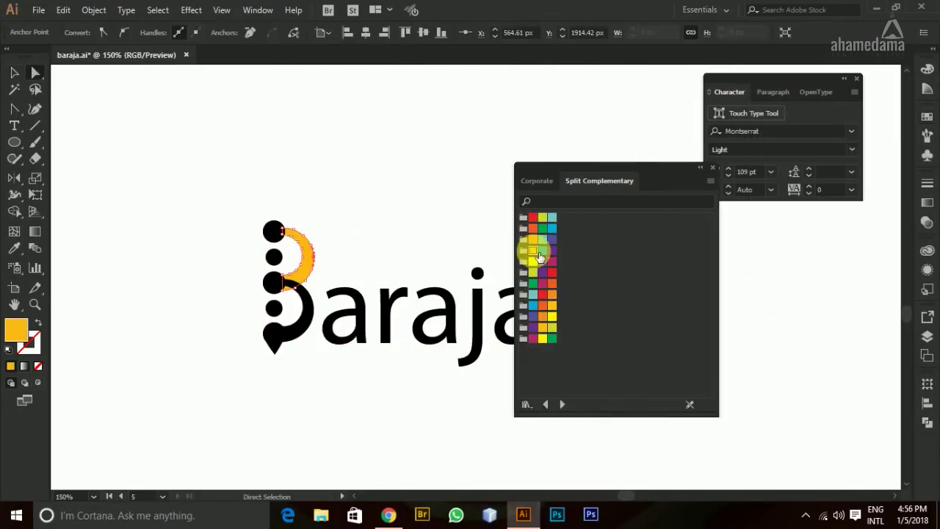
left_click(301, 321)
left_click(542, 251)
left_click(373, 233)
Step: Fill the B's two large circles and the bottom teardrop with purple from the same colour group
left_click(274, 232)
left_click(552, 251)
left_click(274, 282)
left_click(552, 250)
left_click(274, 339)
left_click(551, 251)
Step: Fill the B's two small dots with the orange swatch from the same colour group
left_click(274, 256)
left_click(533, 251)
left_click(274, 307)
left_click(533, 250)
Step: Fill the araja text with purple C=75 M=100 Y=0 K=0 and try the group's blue swatch on it
left_click(367, 315)
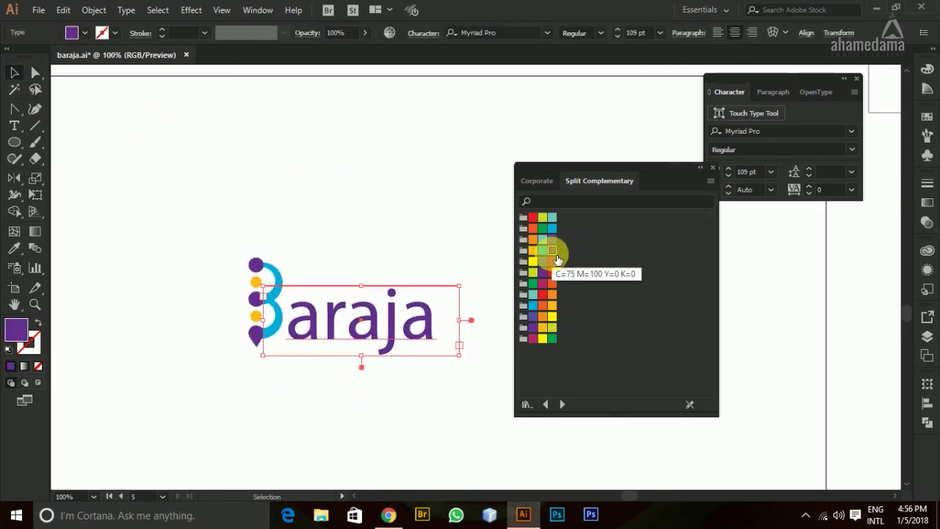
left_click(542, 250)
left_click(376, 396)
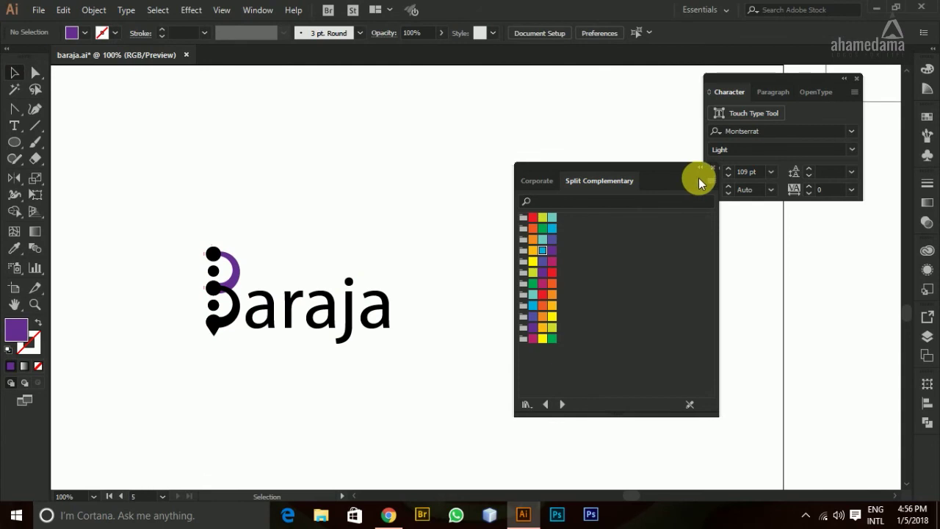
Step: Close the Split Complementary swatches, open the Corporate swatch library and enlarge it until all its colour groups show
left_click(716, 165)
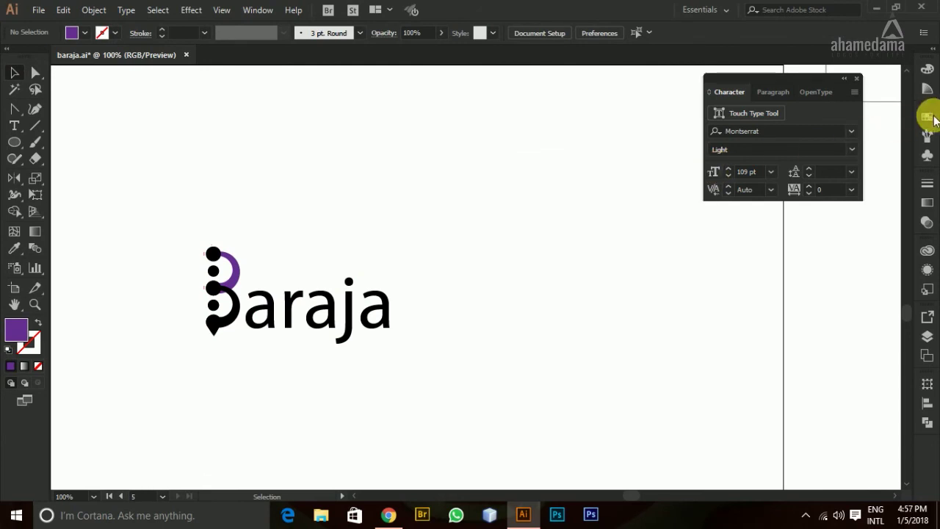
left_click(927, 116)
left_click(905, 111)
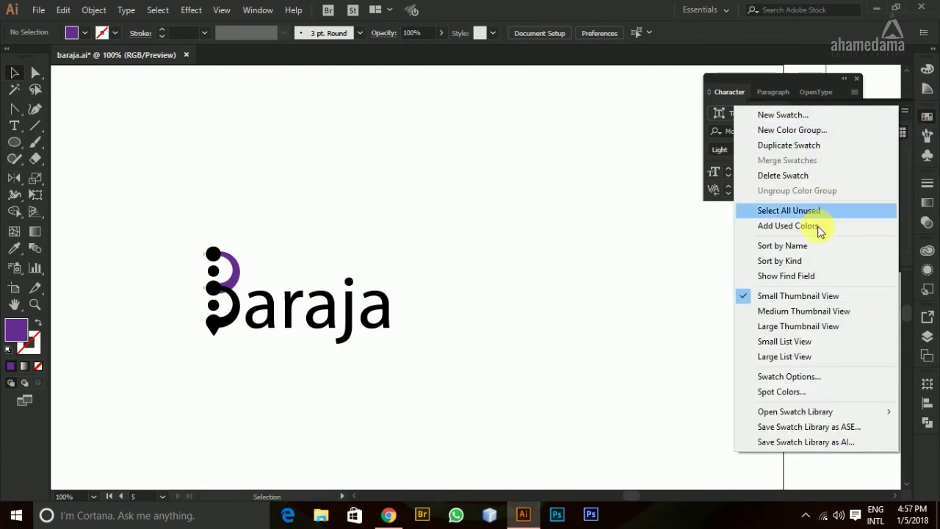
left_click(734, 506)
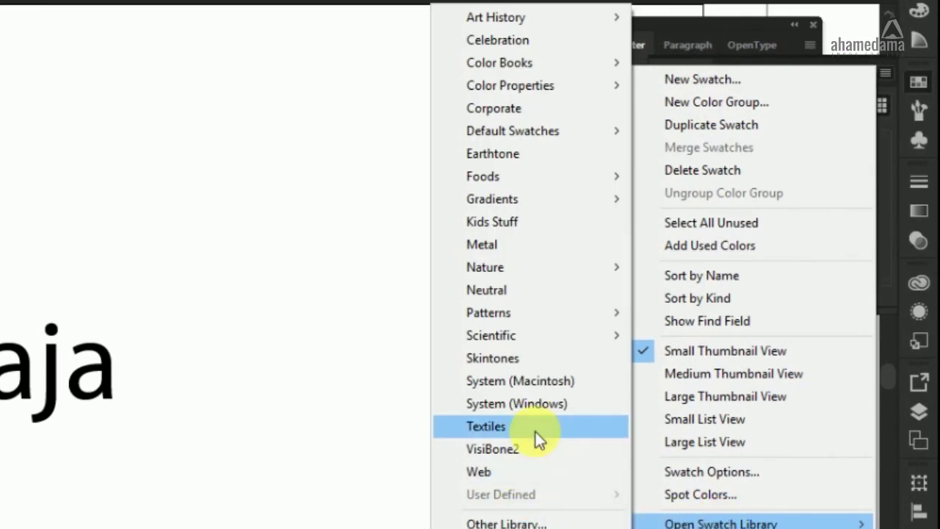
left_click(566, 112)
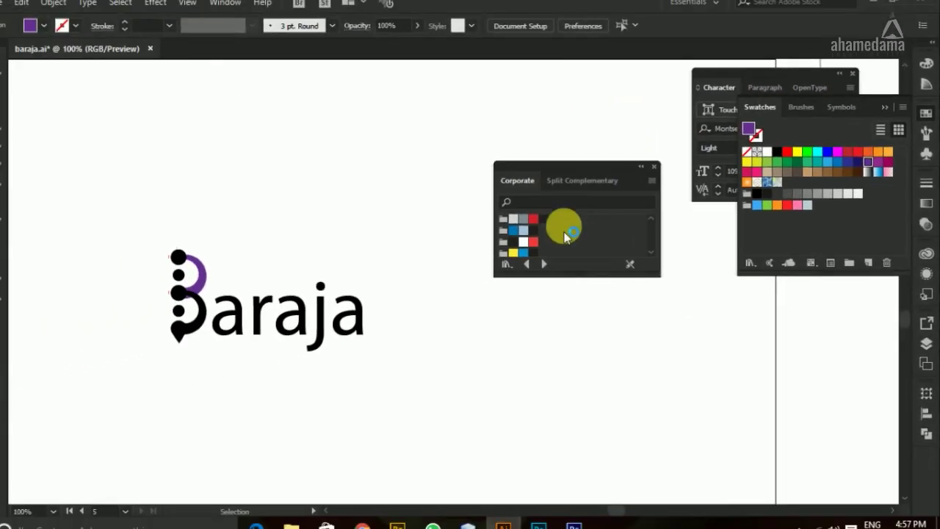
left_click_drag(669, 272, 692, 407)
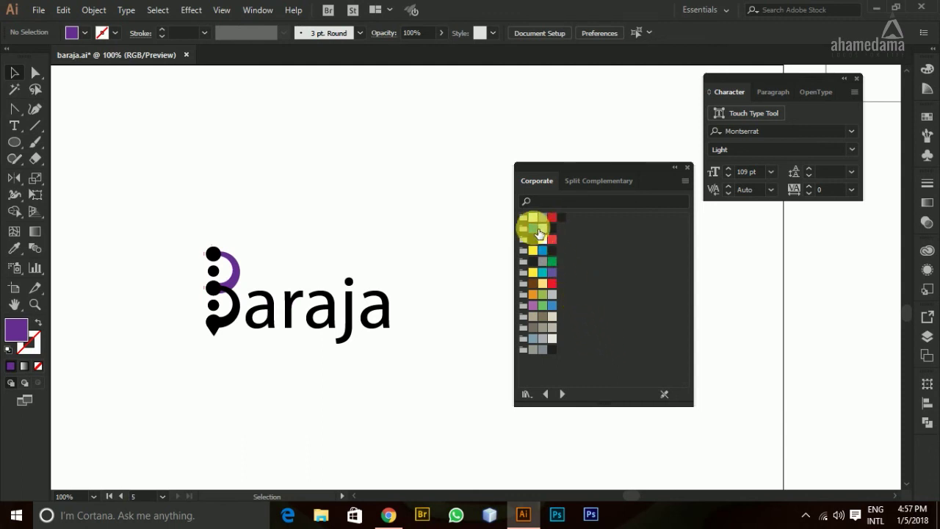
Step: Fill both arcs of the B with the blue swatch from the blue, light blue and black Corporate group
left_click(232, 268)
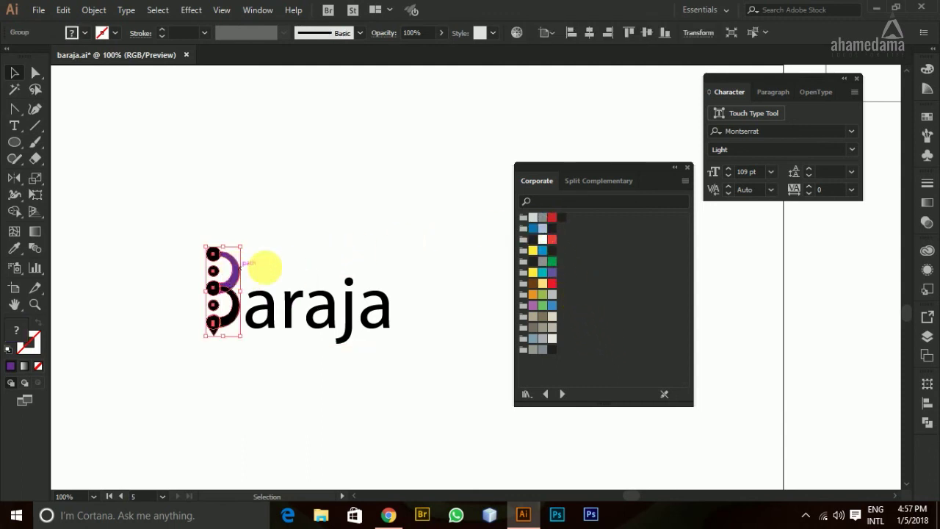
left_click(242, 248)
left_click(26, 75)
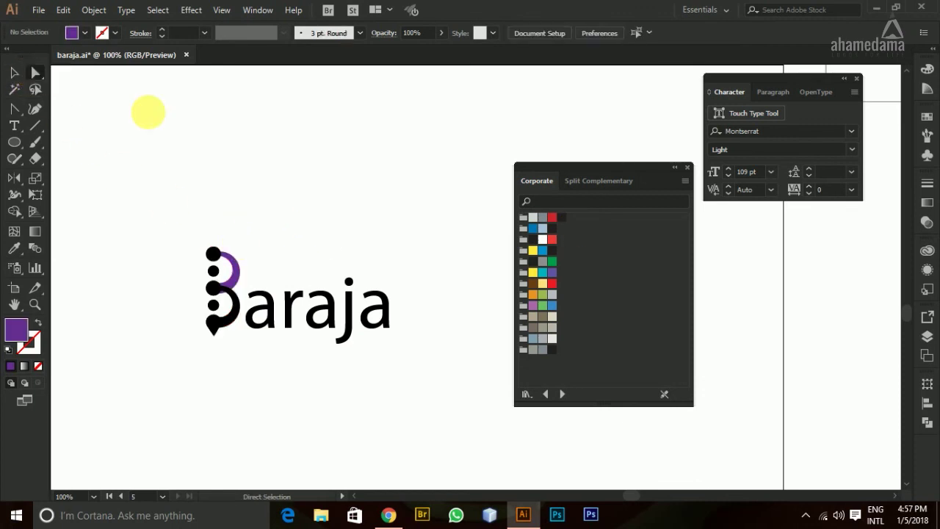
left_click(229, 273)
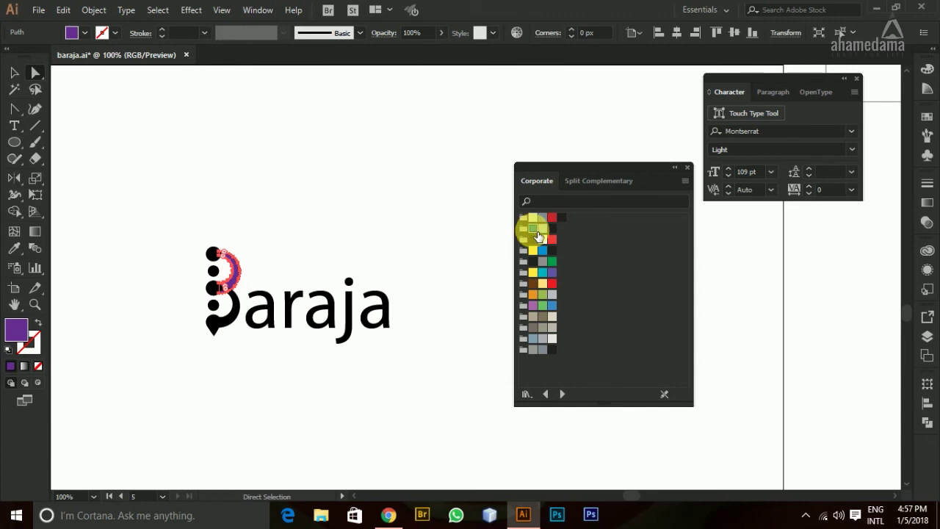
left_click(533, 229)
scroll(250, 307, "up", 2)
left_click(222, 308)
left_click(534, 228)
Step: Fill the B's circles, small dots, bottom teardrop and the araja text with the black swatch from the same Corporate group
left_click(176, 199)
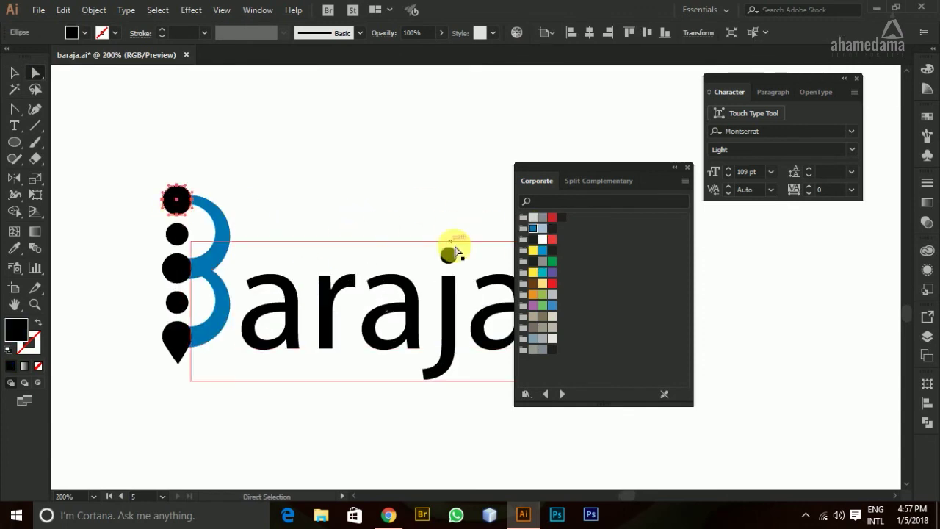
left_click(552, 228)
left_click(177, 234)
left_click(552, 228)
left_click(177, 268)
left_click(552, 228)
left_click(176, 302)
left_click(552, 229)
left_click(177, 337)
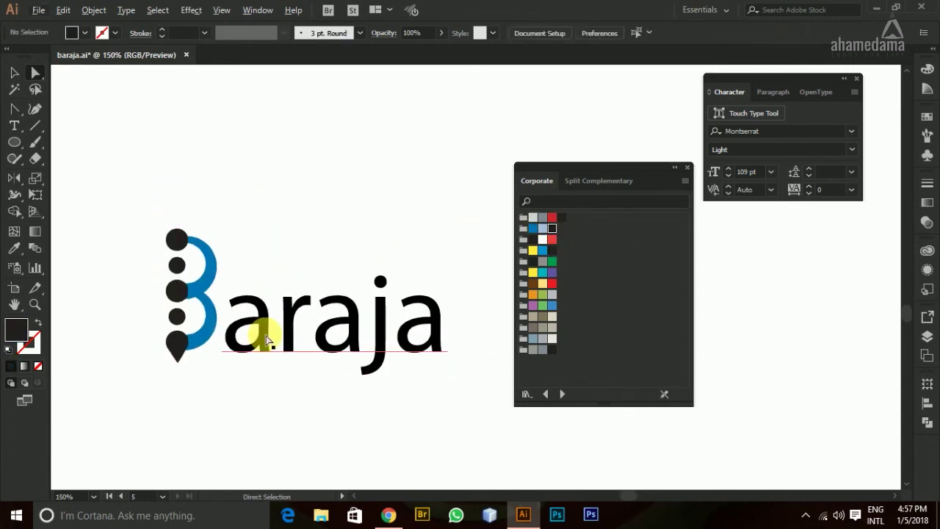
left_click(266, 339)
left_click(552, 228)
Step: Duplicate the whole blue and black Baraja logo directly below the original
scroll(391, 286, "down", 2)
left_click_drag(354, 348, 257, 257)
left_click_drag(369, 300, 369, 390)
scroll(396, 393, "up", 2)
Step: Fill the araja text of the lower logo copy with the blue swatch from the blue, light blue and black group
left_click(294, 323)
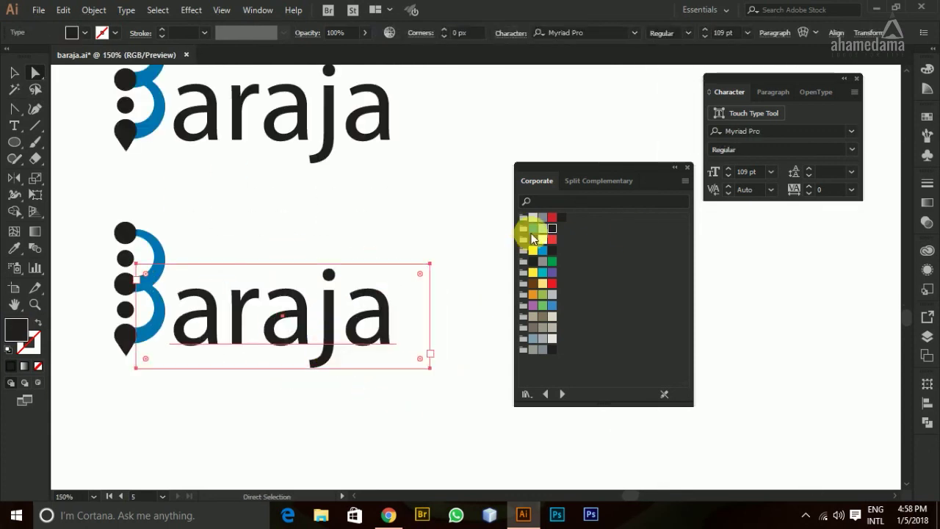
key("ctrl+minus")
key("ctrl+minus")
left_click(533, 229)
left_click(449, 417)
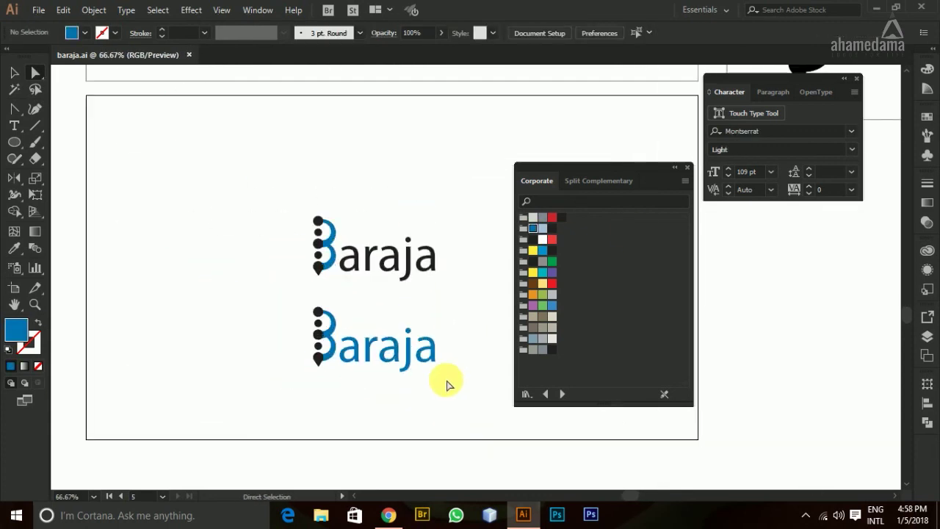
Step: Duplicate the logo with the blue text straight down by about 226 px as a third version
key("ctrl+plus")
left_click(310, 204)
left_click_drag(364, 262, 365, 418, "alt")
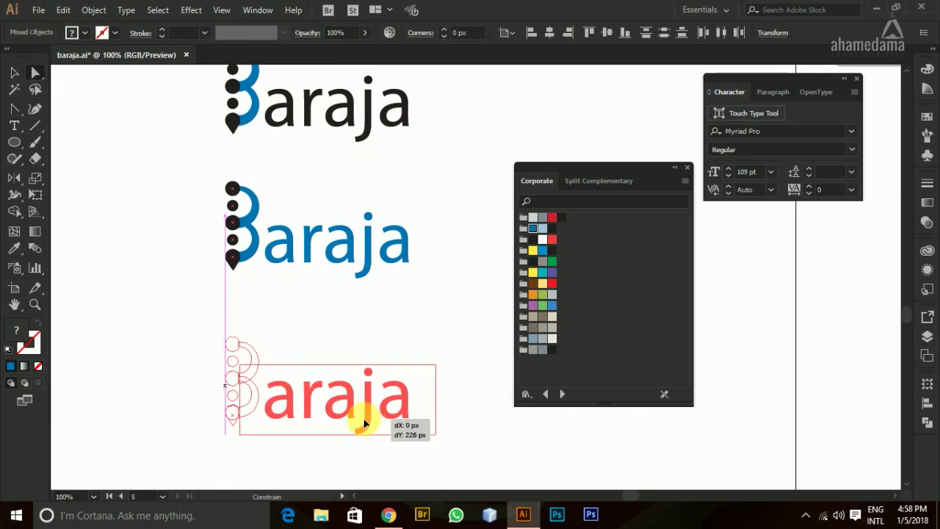
left_click(343, 450)
Step: Fill the third logo's araja text and both arcs of its B with black from the yellow, blue and black Corporate group
scroll(343, 450, "up", 1)
left_click(384, 373)
left_click(552, 250)
left_click(209, 371)
left_click(552, 251)
left_click(369, 300)
left_click(209, 315)
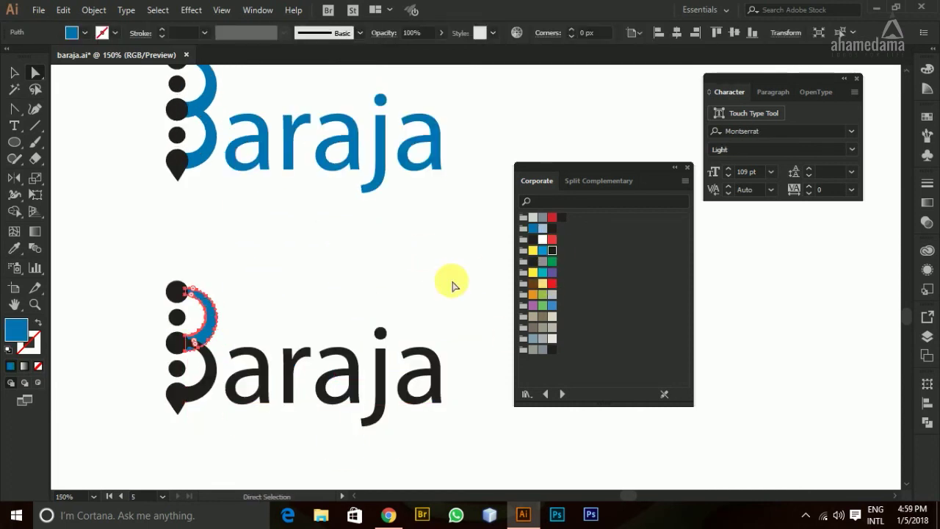
left_click(552, 251)
Step: Fill the third B's two small dots, bottom teardrop and top circle with blue from the yellow, blue and black group
left_click(177, 318)
left_click(542, 250)
left_click(177, 368)
left_click(542, 250)
left_click(177, 396)
left_click(543, 250)
left_click(176, 296)
left_click(543, 250)
Step: Recolour the two small dots of the third logo's B with the black swatch from the same group
scroll(373, 323, "down", 2)
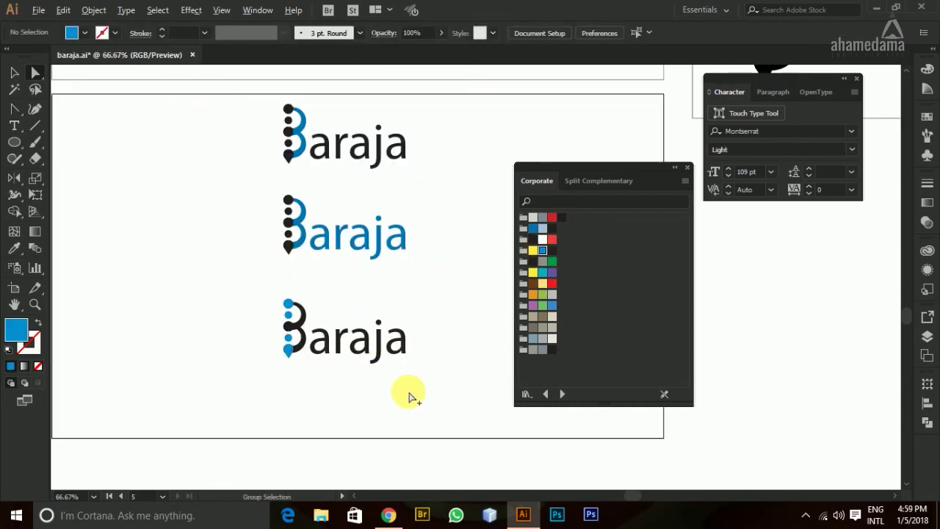
scroll(344, 344, "up", 2)
left_click(215, 291)
left_click(552, 251)
left_click(215, 341)
left_click(552, 250)
scroll(450, 301, "up", 1)
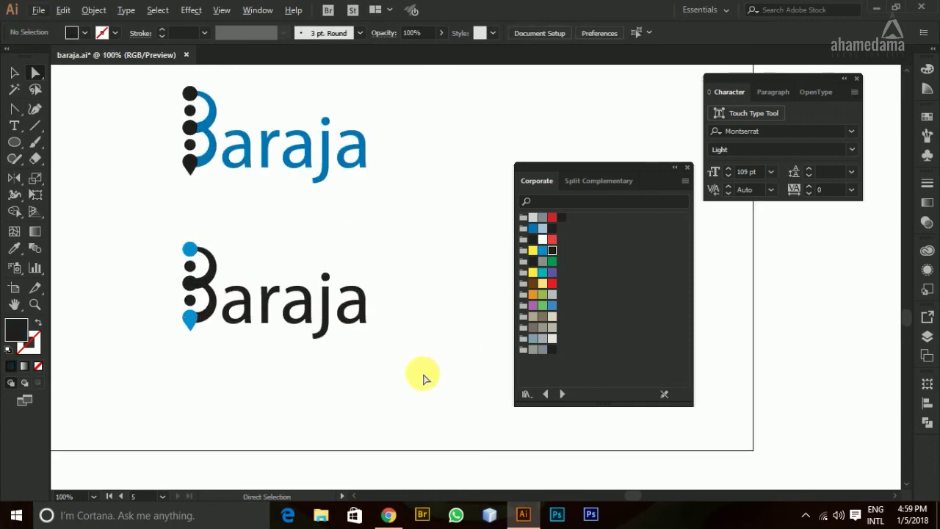
scroll(242, 348, "up", 1)
left_click(164, 277)
key("ctrl+c")
key("ctrl+v")
key("v")
left_click(202, 129)
scroll(471, 263, "up", 1)
left_click_drag(477, 282, 332, 233)
scroll(334, 232, "up", 3)
left_click(416, 256)
scroll(386, 278, "down", 5)
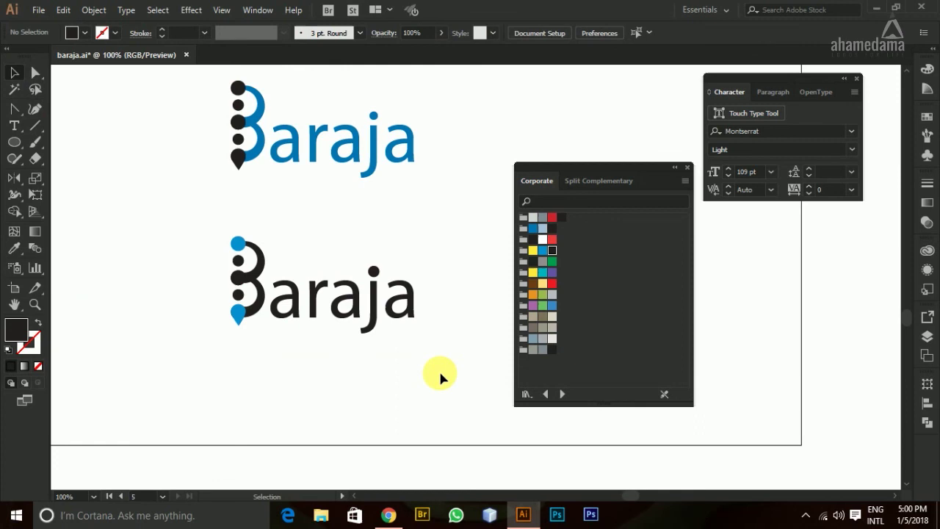
scroll(438, 369, "up", 2)
scroll(392, 247, "down", 2)
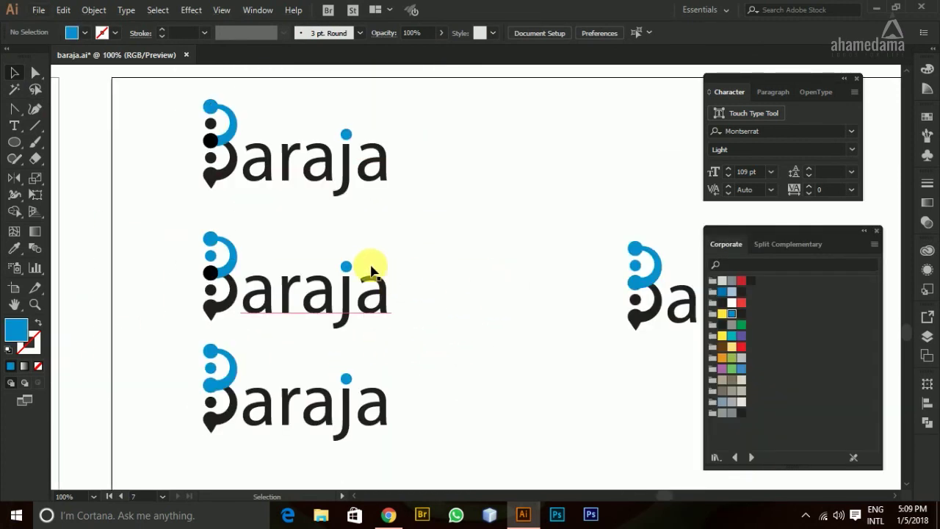
scroll(353, 241, "down", 1)
scroll(316, 325, "down", 1)
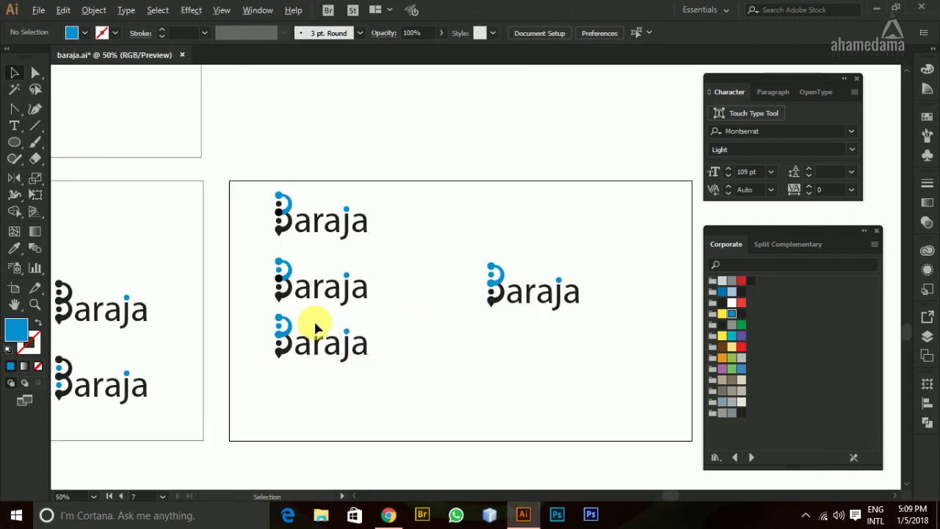
scroll(609, 296, "up", 3)
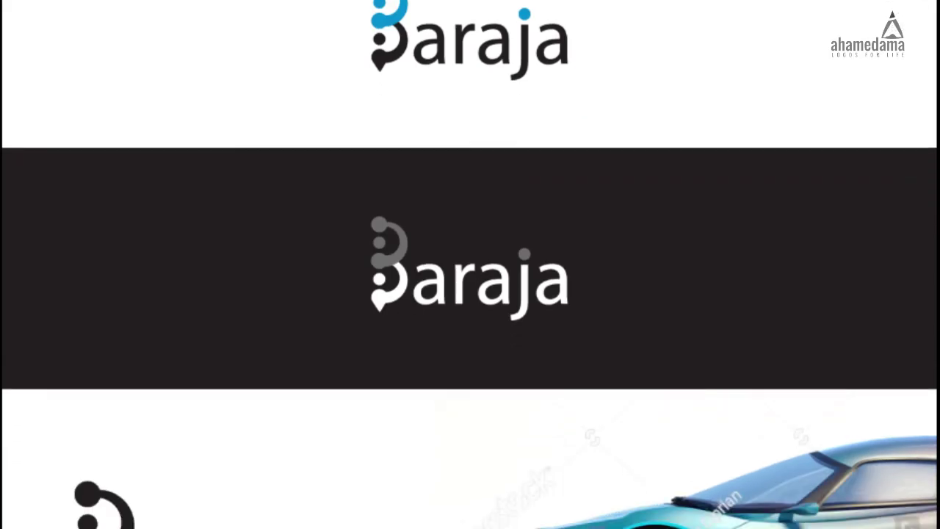